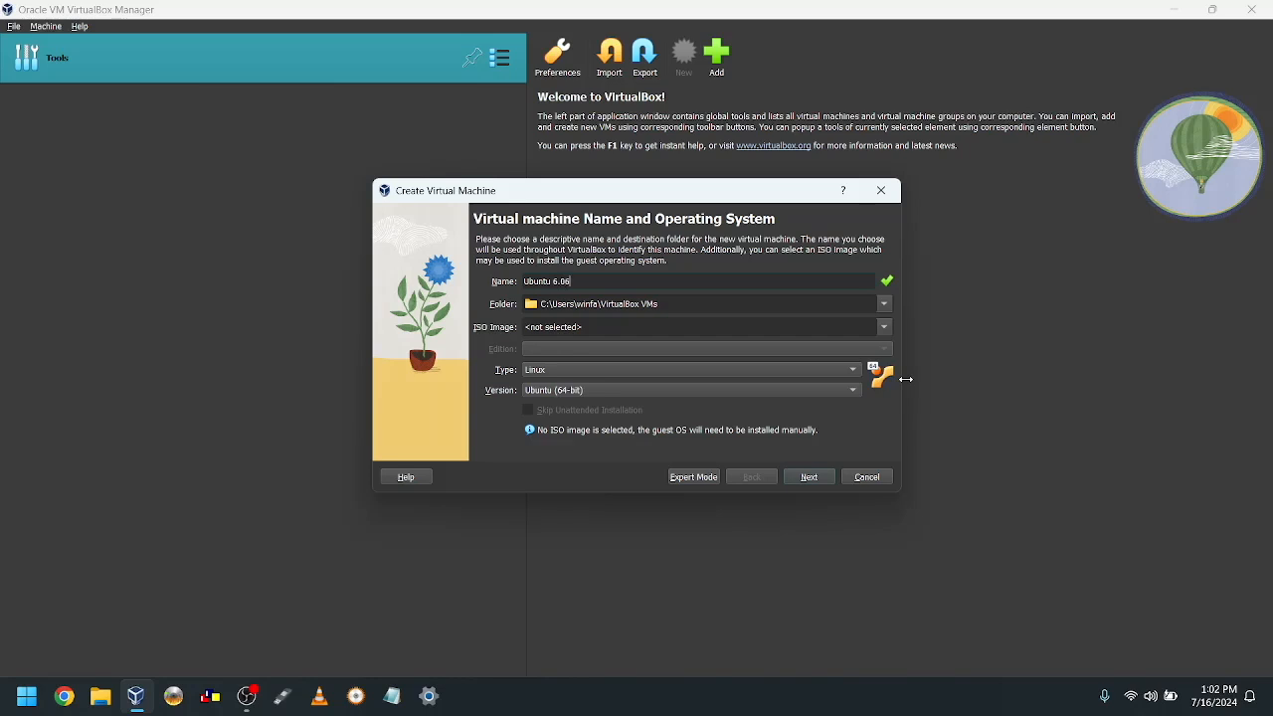
Step: Choose Linux / Ubuntu (32-bit) as the machine's type and version, then advance to Hardware
{"action": "left_click", "coordinate": [561, 372]}
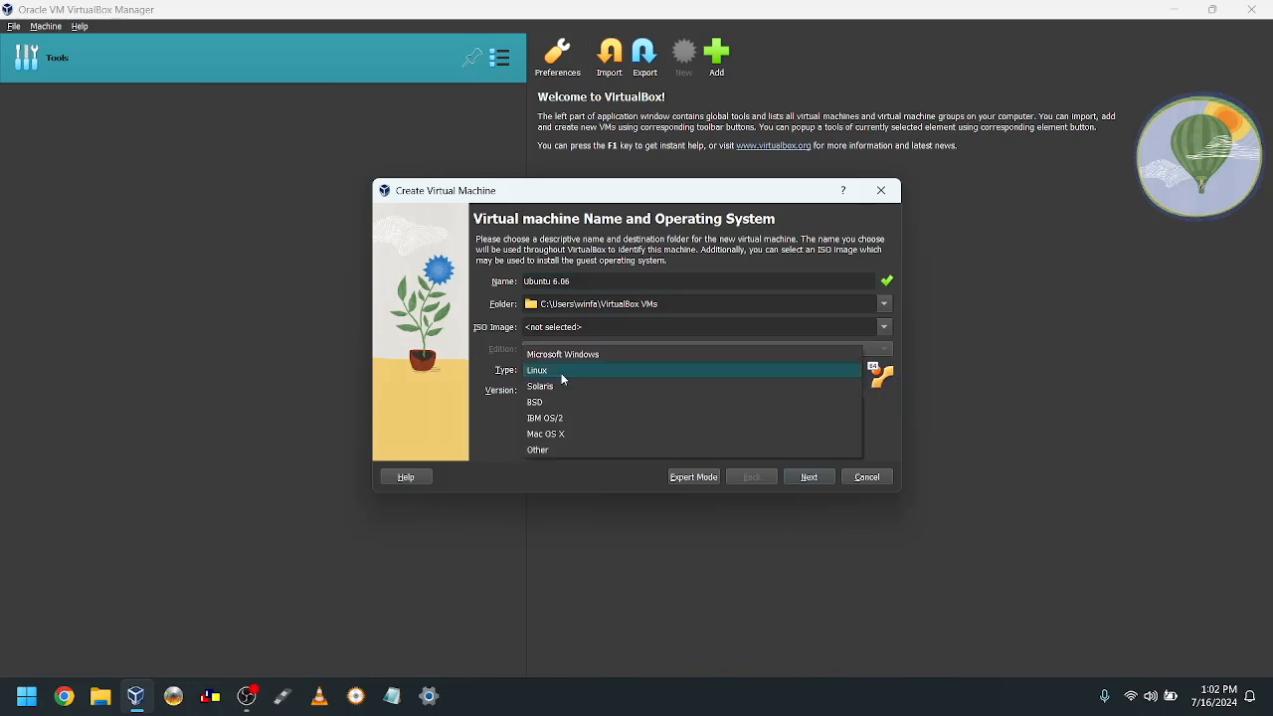
{"action": "left_click", "coordinate": [561, 375]}
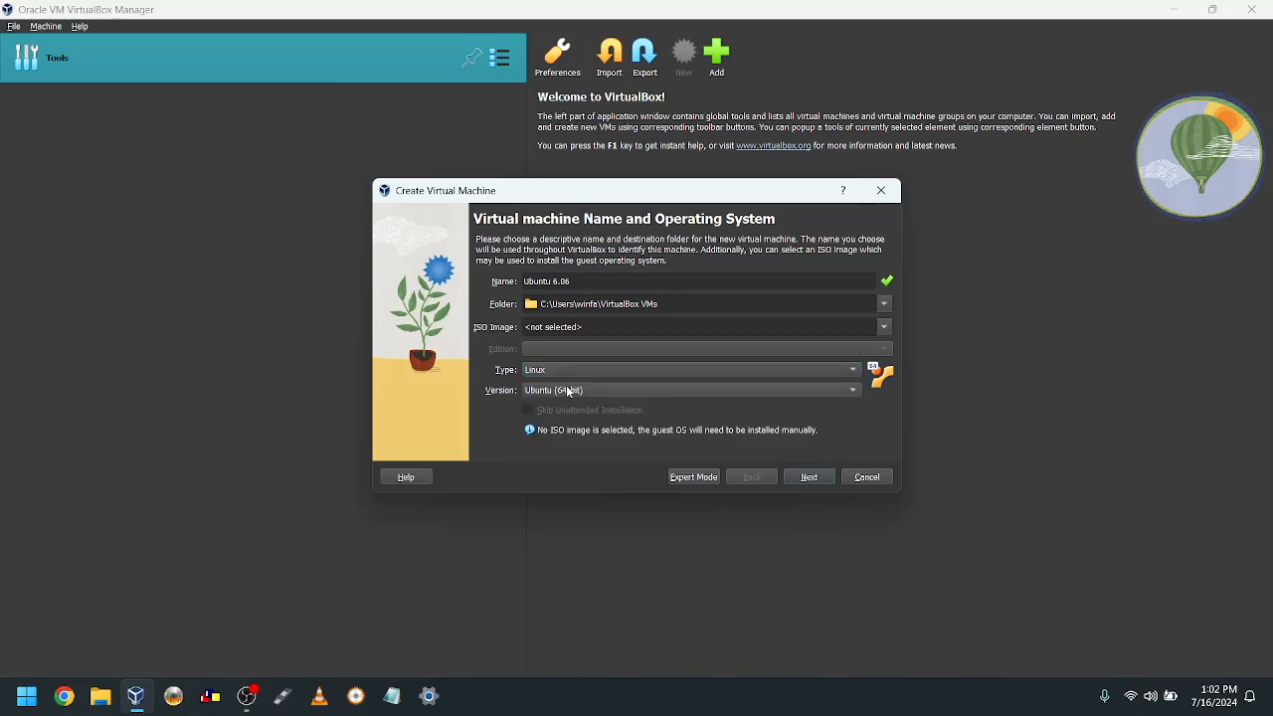
{"action": "left_click", "coordinate": [566, 390]}
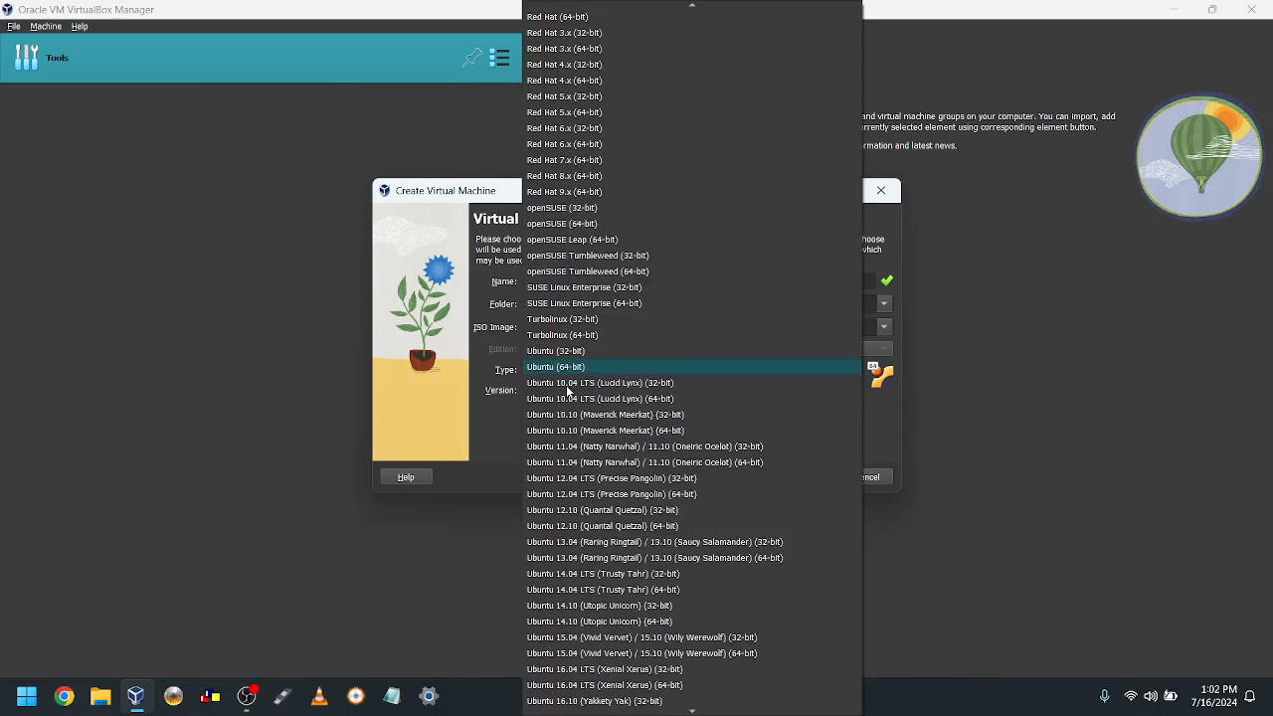
{"action": "left_click", "coordinate": [607, 352]}
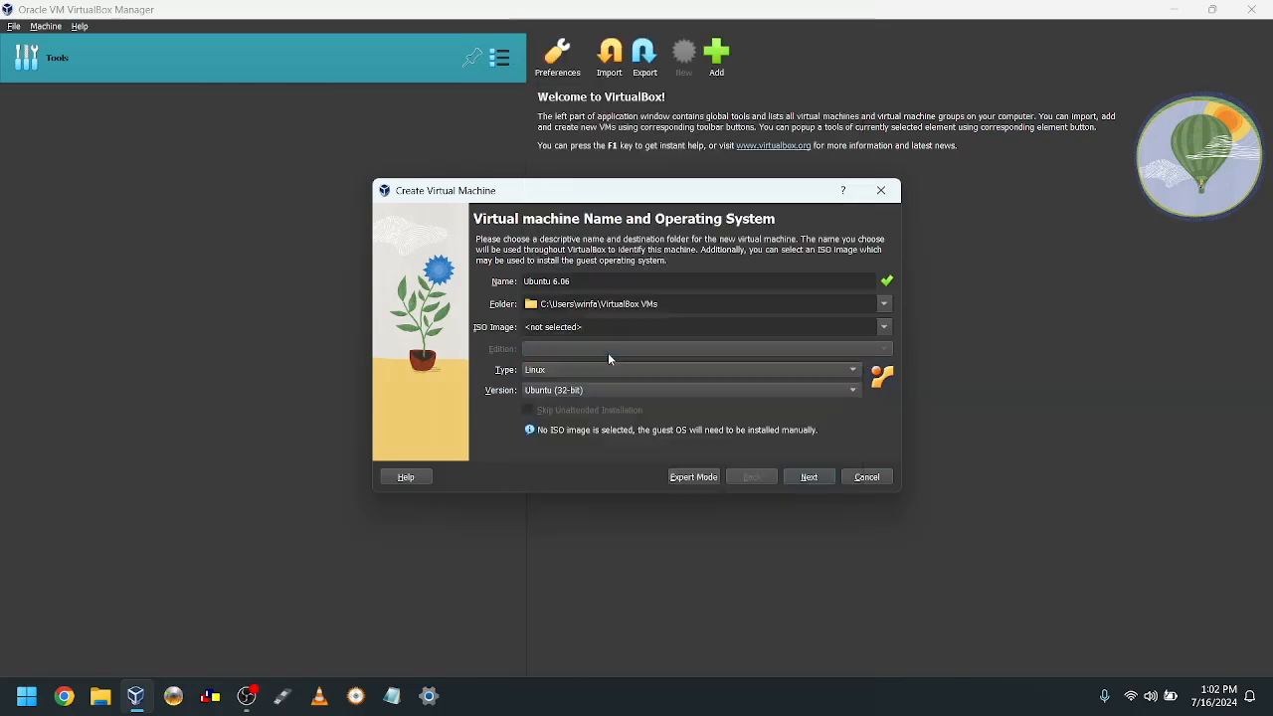
{"action": "left_click", "coordinate": [809, 477]}
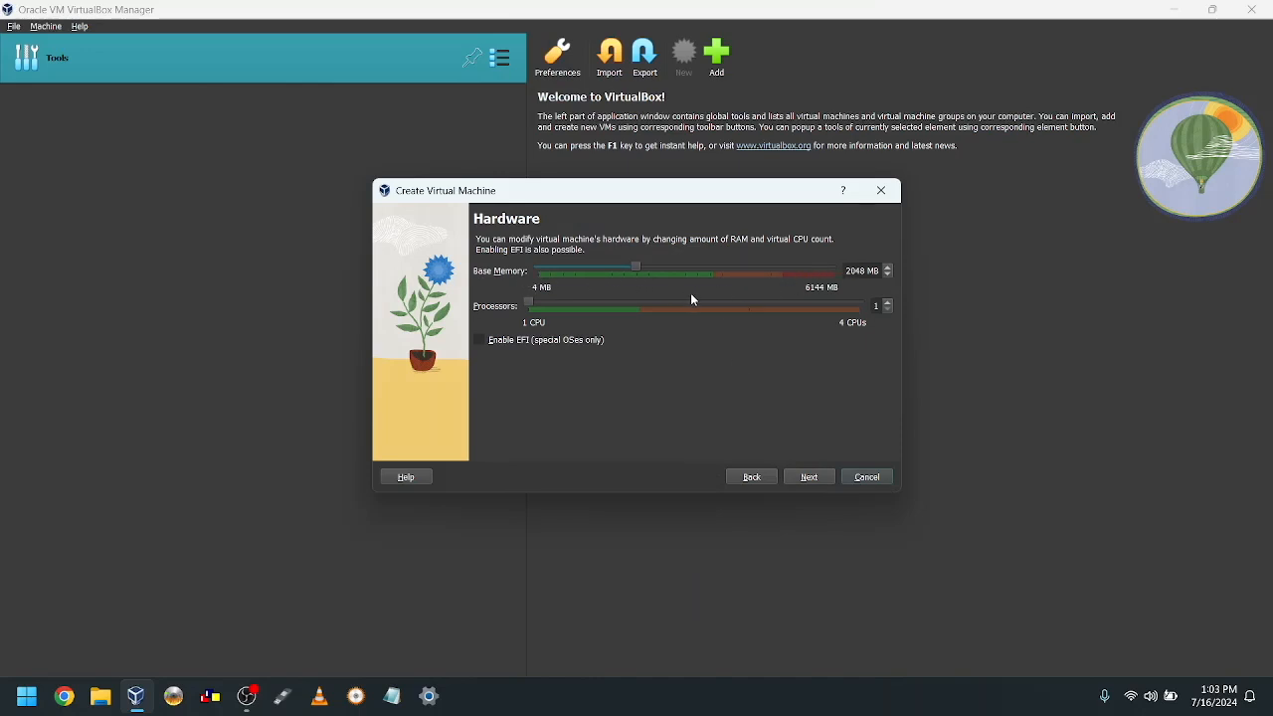
Step: Accept the 2048 MB memory and 25.00 GB virtual disk defaults and create the Ubuntu 6.06 VM
{"action": "left_click", "coordinate": [825, 485]}
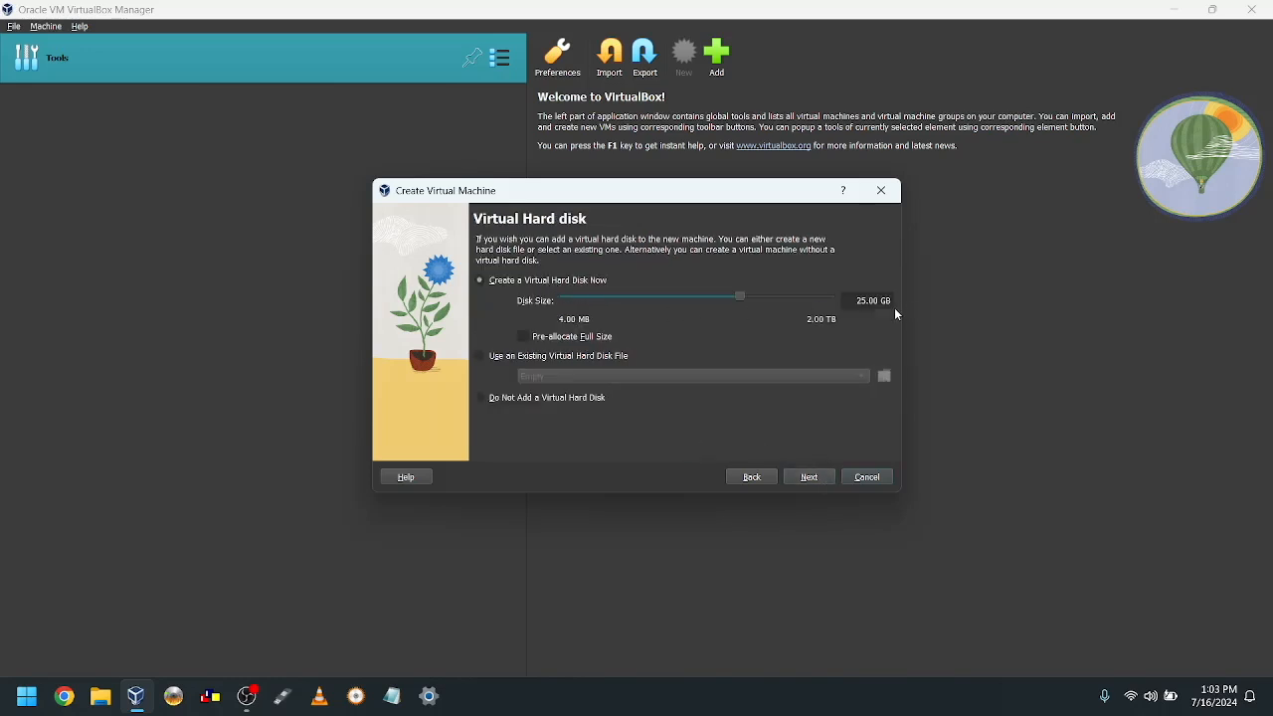
{"action": "left_click", "coordinate": [813, 477]}
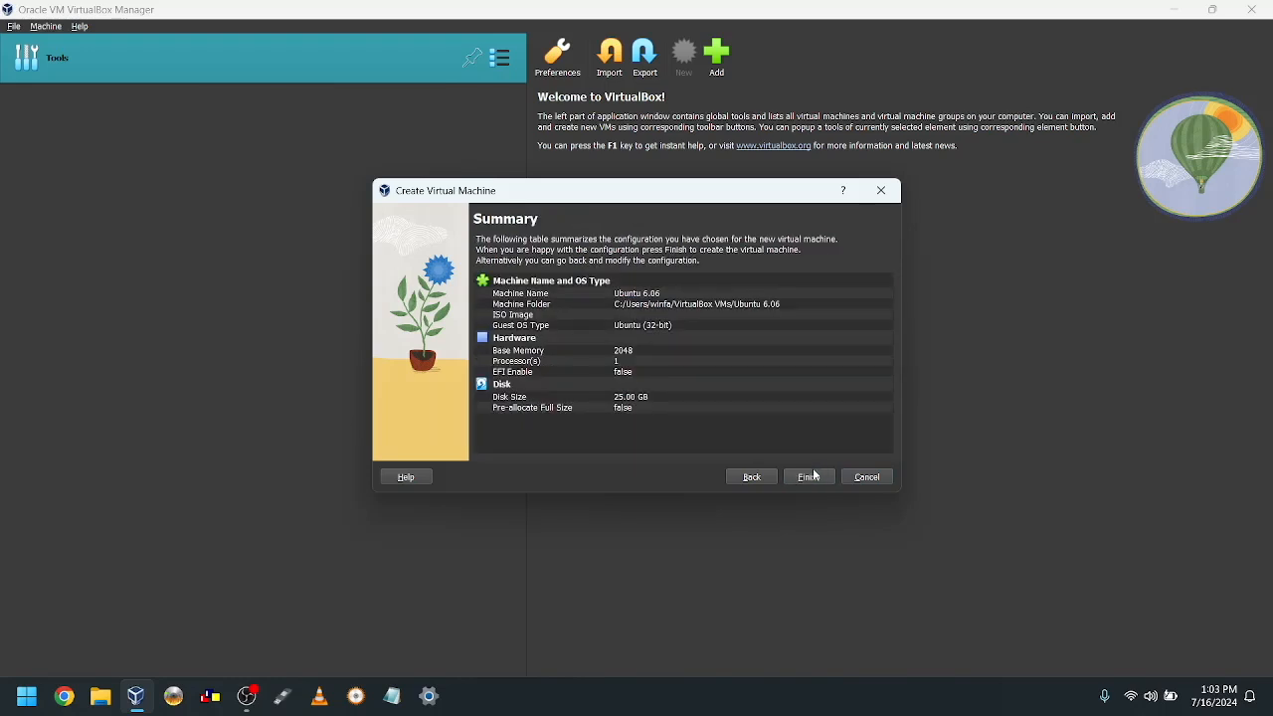
{"action": "left_click", "coordinate": [813, 475]}
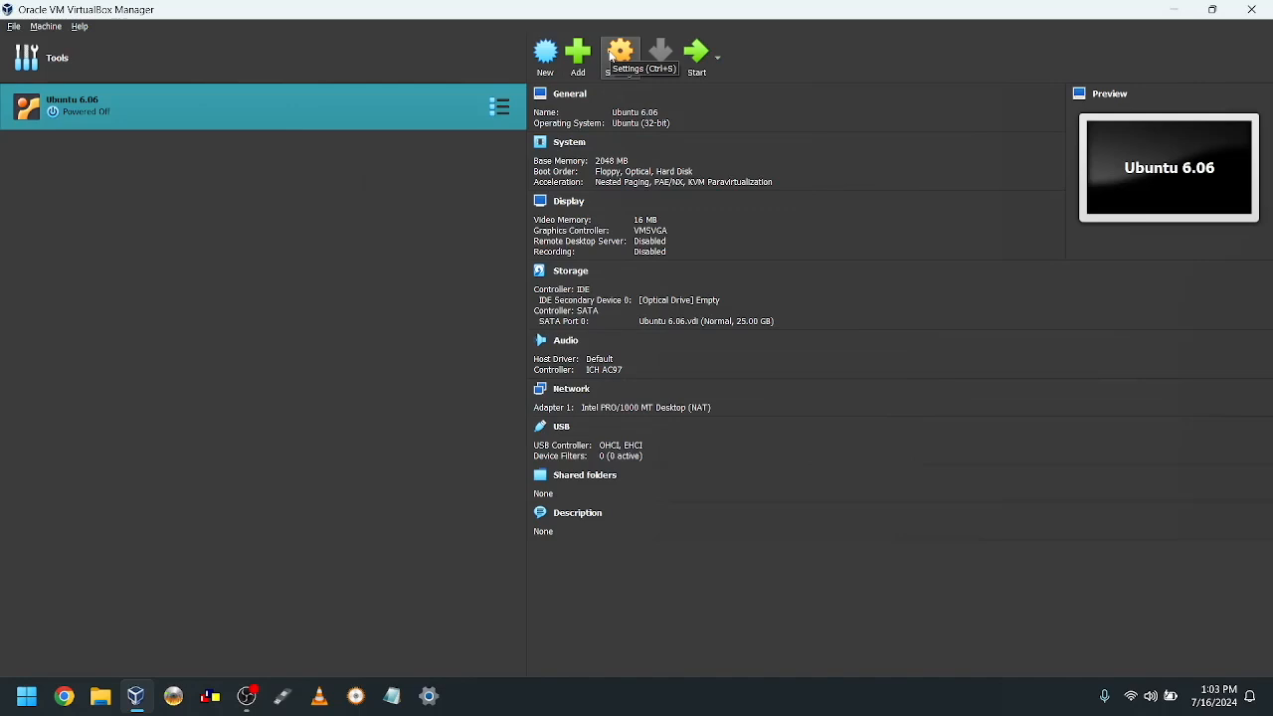
Step: In the Ubuntu 6.06 VM's System settings, set the pointing device to PS/2 Mouse
{"action": "left_click", "coordinate": [614, 57]}
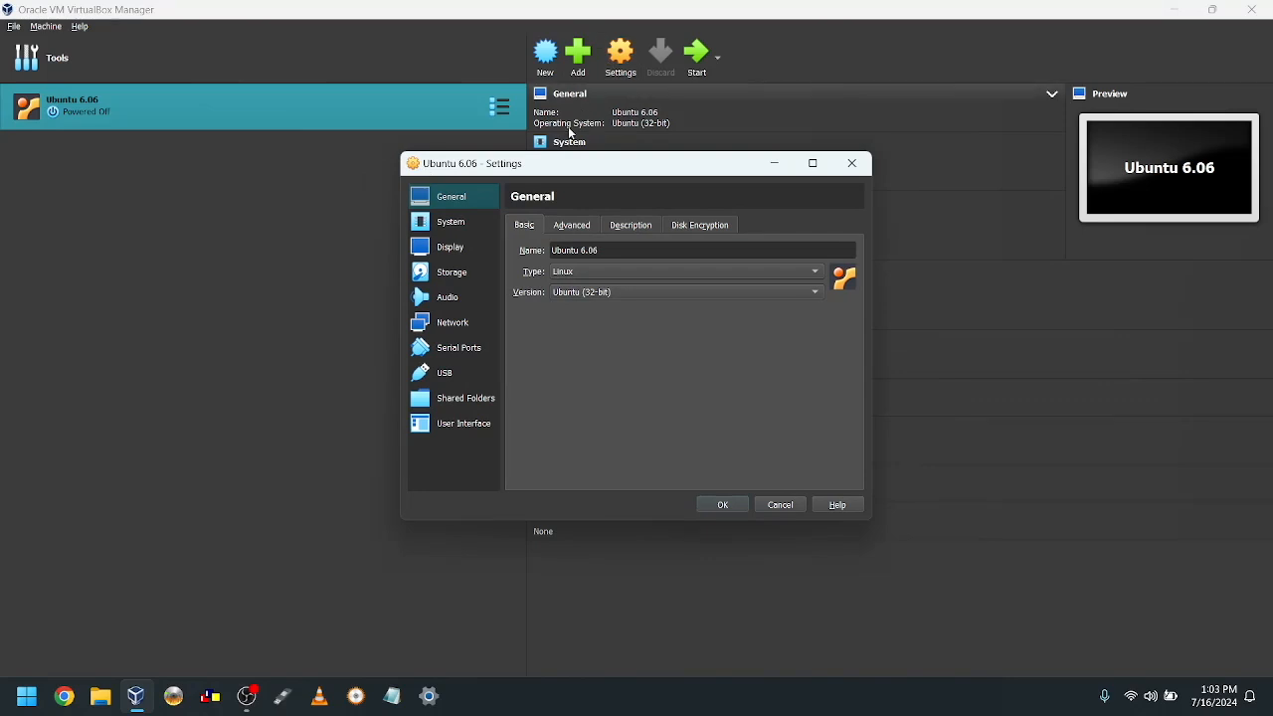
{"action": "left_click", "coordinate": [472, 221]}
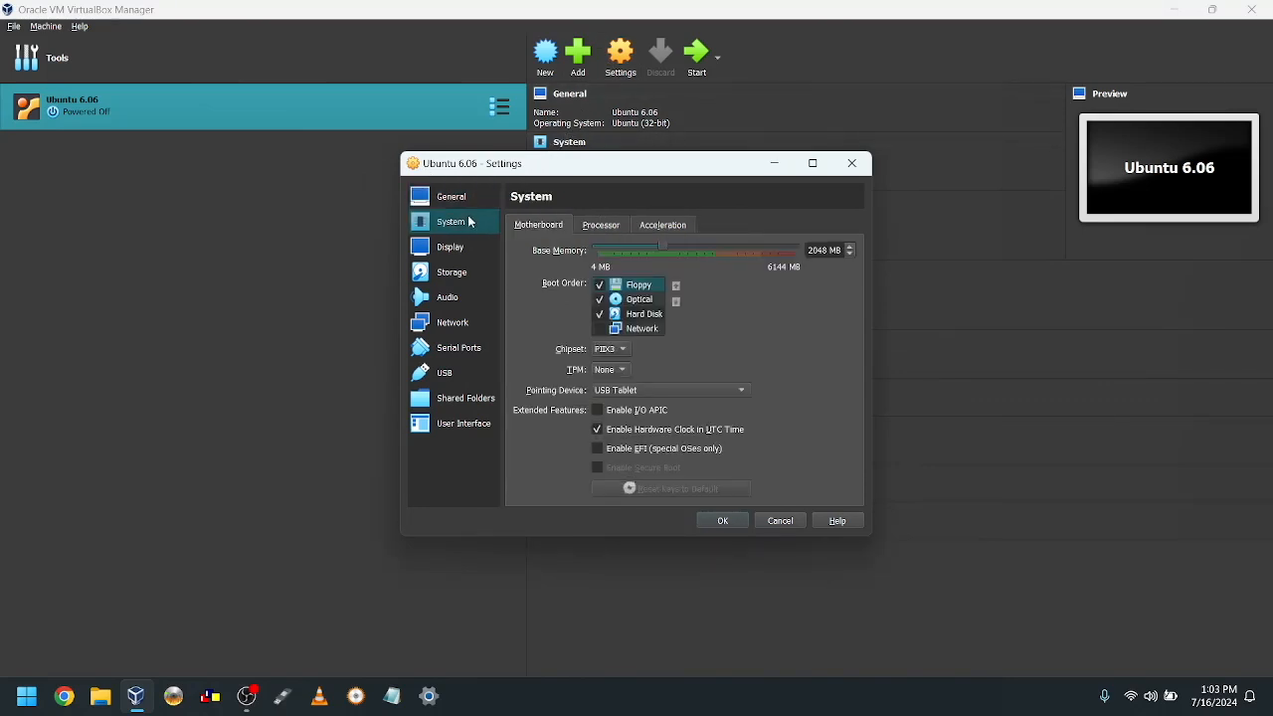
{"action": "left_click", "coordinate": [619, 395]}
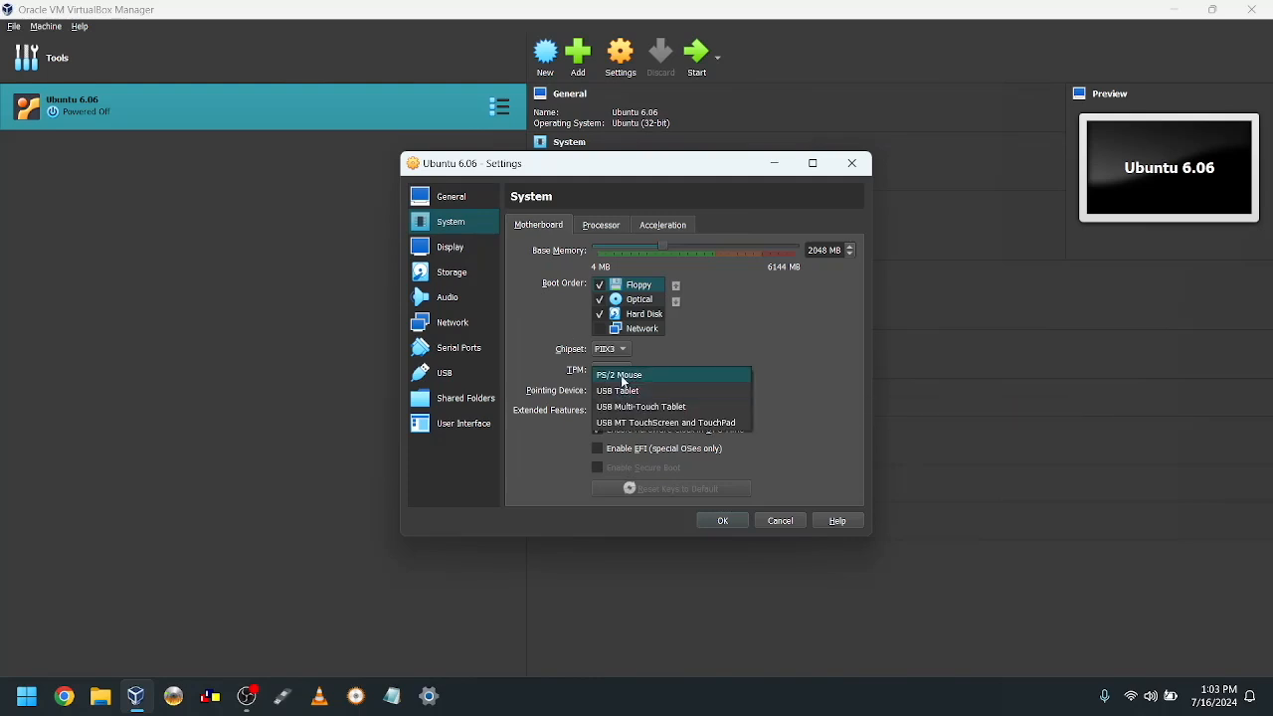
{"action": "left_click", "coordinate": [623, 378]}
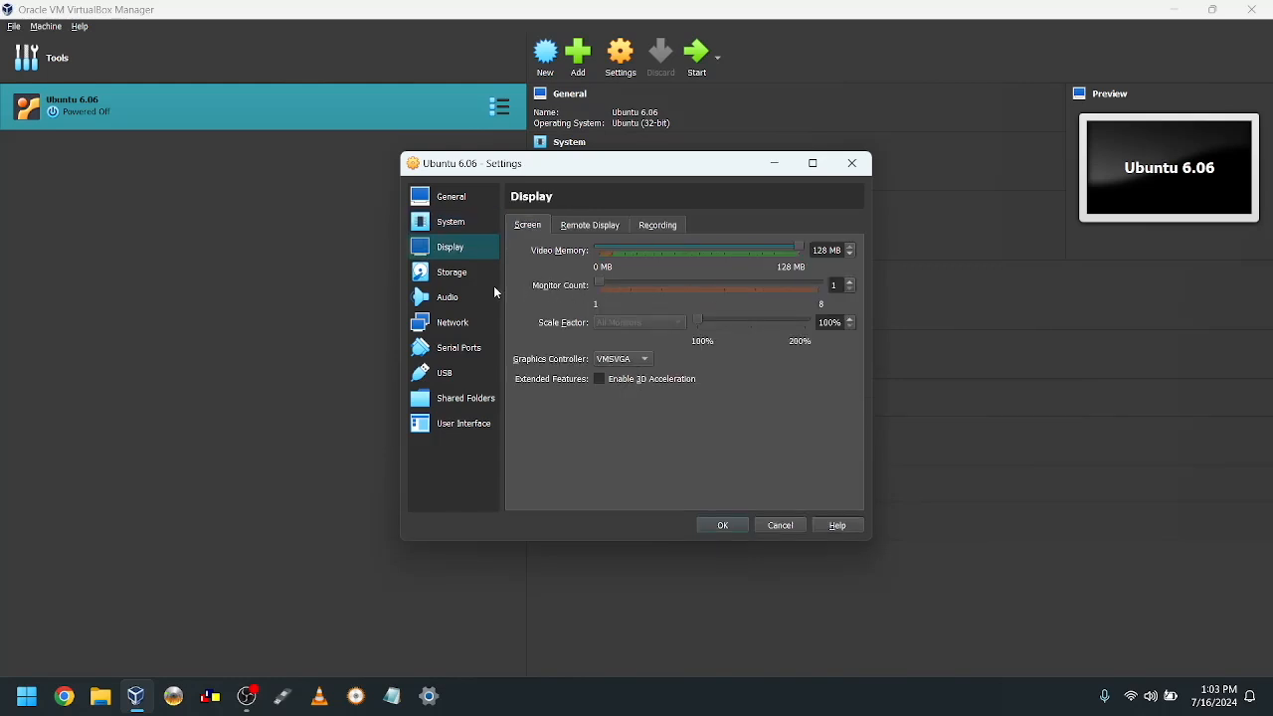
{"action": "left_click", "coordinate": [454, 282]}
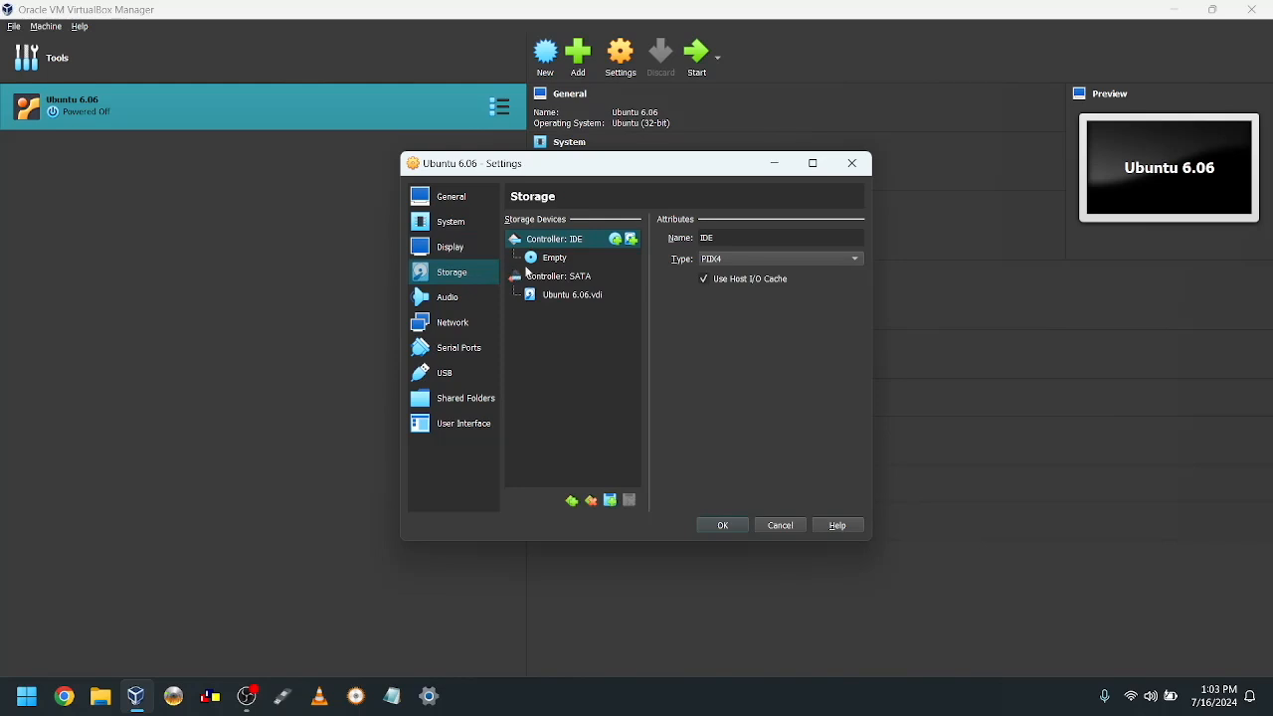
Step: Load ISOs\Linux\Ubuntu\6-06.iso into the empty optical drive and save the settings
{"action": "left_click", "coordinate": [554, 261]}
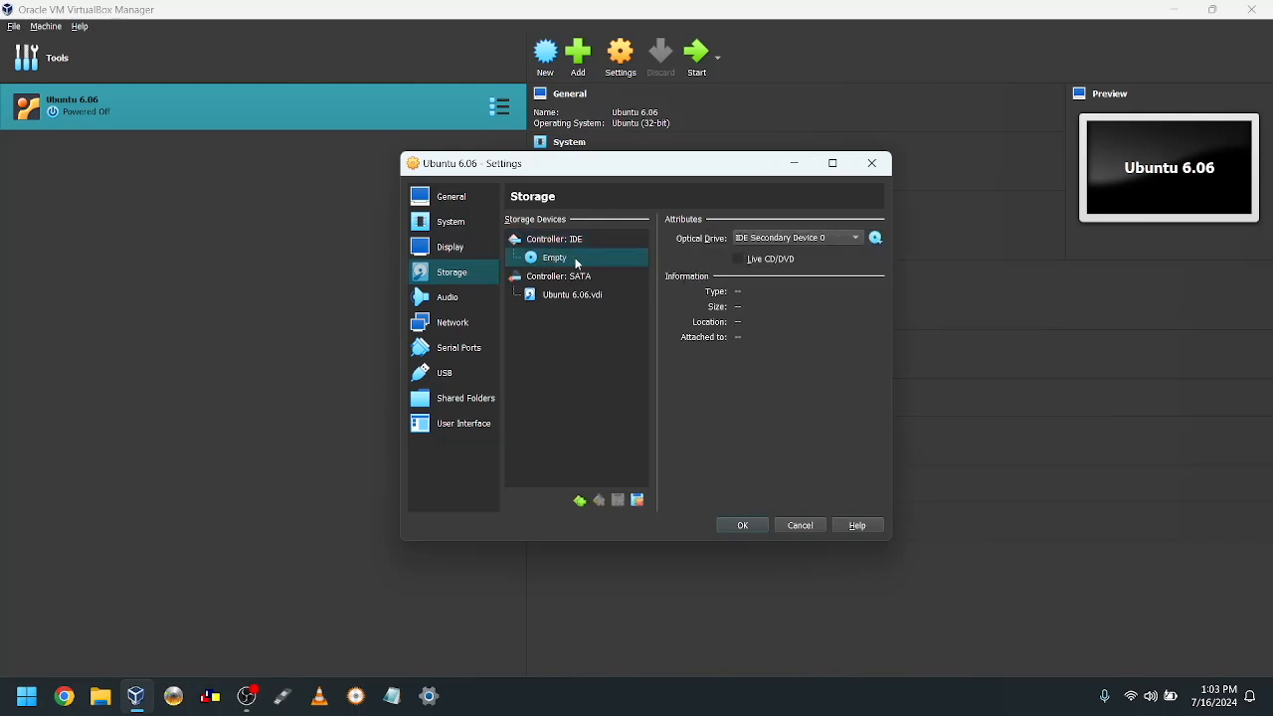
{"action": "left_click", "coordinate": [876, 239]}
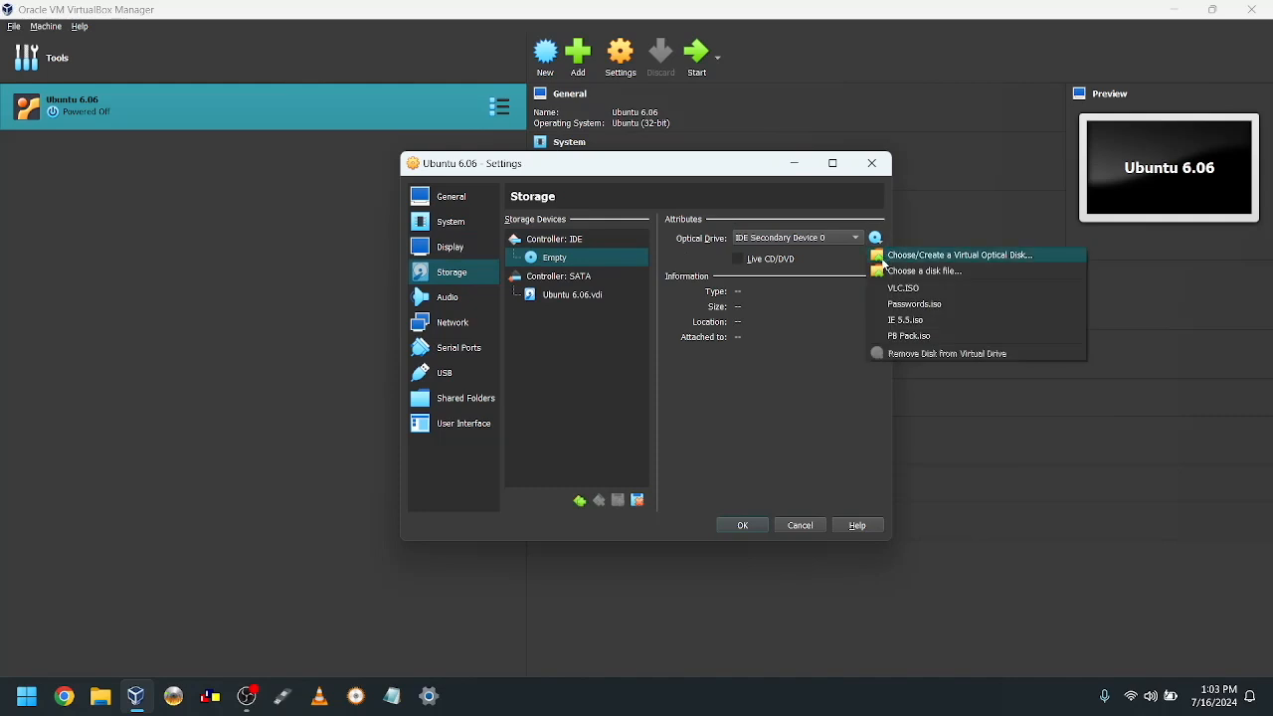
{"action": "left_click", "coordinate": [883, 270]}
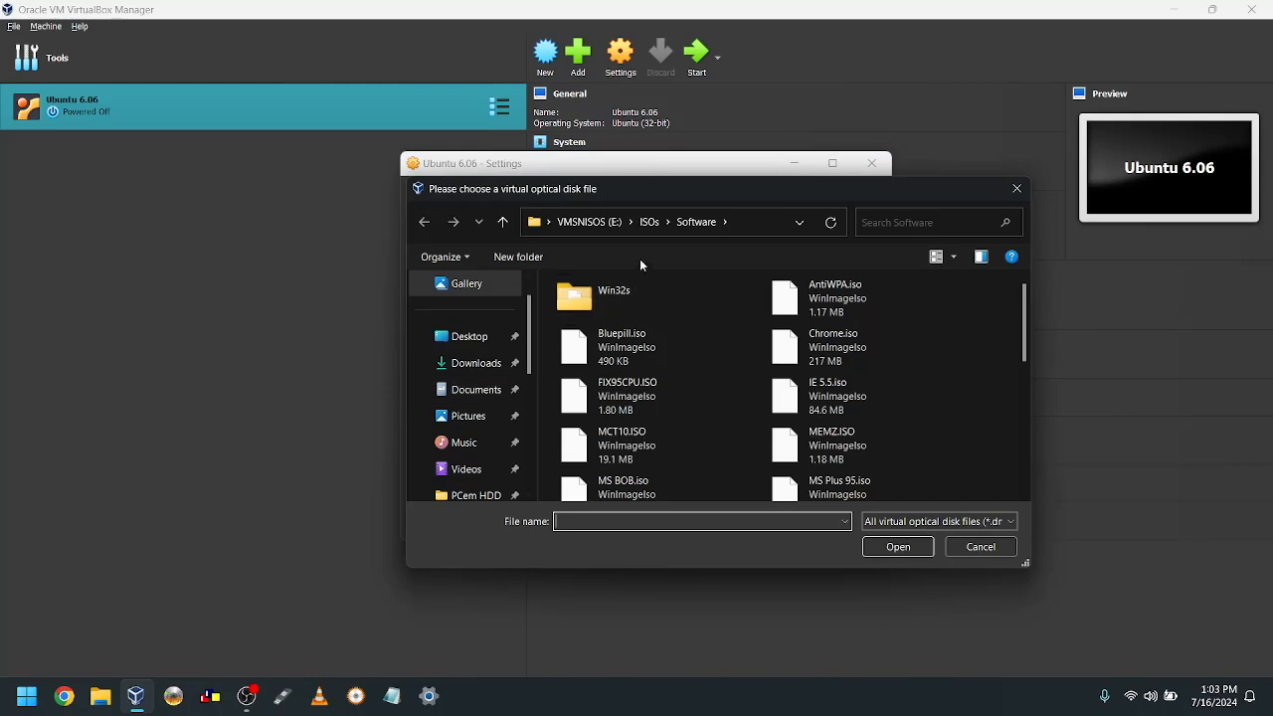
{"action": "left_click", "coordinate": [655, 231]}
{"action": "double_click", "coordinate": [632, 331]}
{"action": "double_click", "coordinate": [624, 337]}
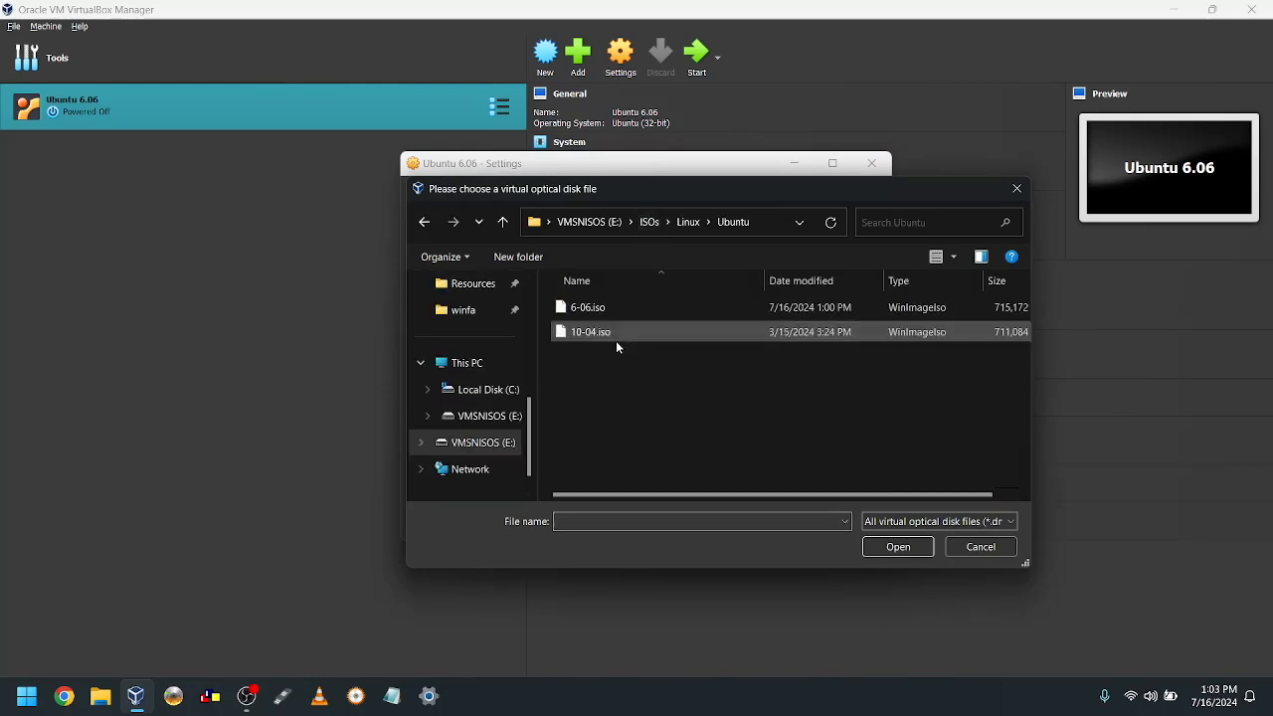
{"action": "double_click", "coordinate": [604, 307]}
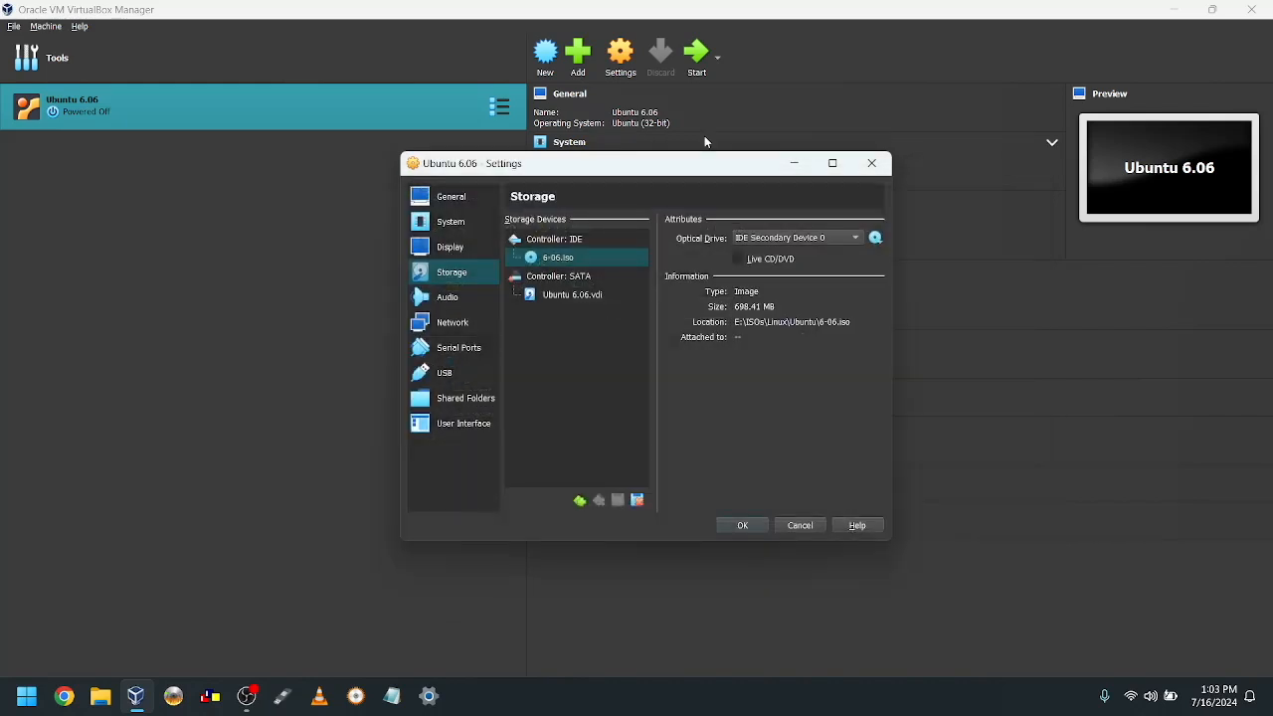
{"action": "left_click", "coordinate": [742, 525]}
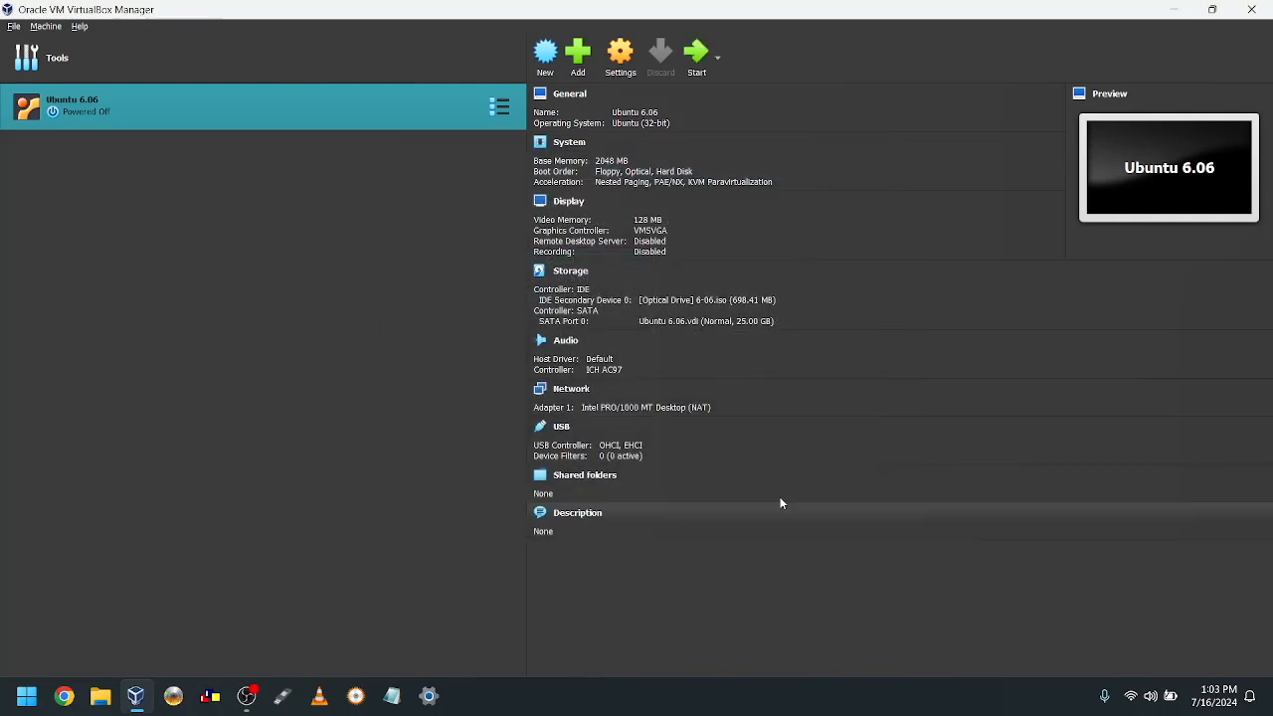
Step: Start the VM and boot 'Start or install Ubuntu' from the disc's boot menu
{"action": "left_click", "coordinate": [695, 62]}
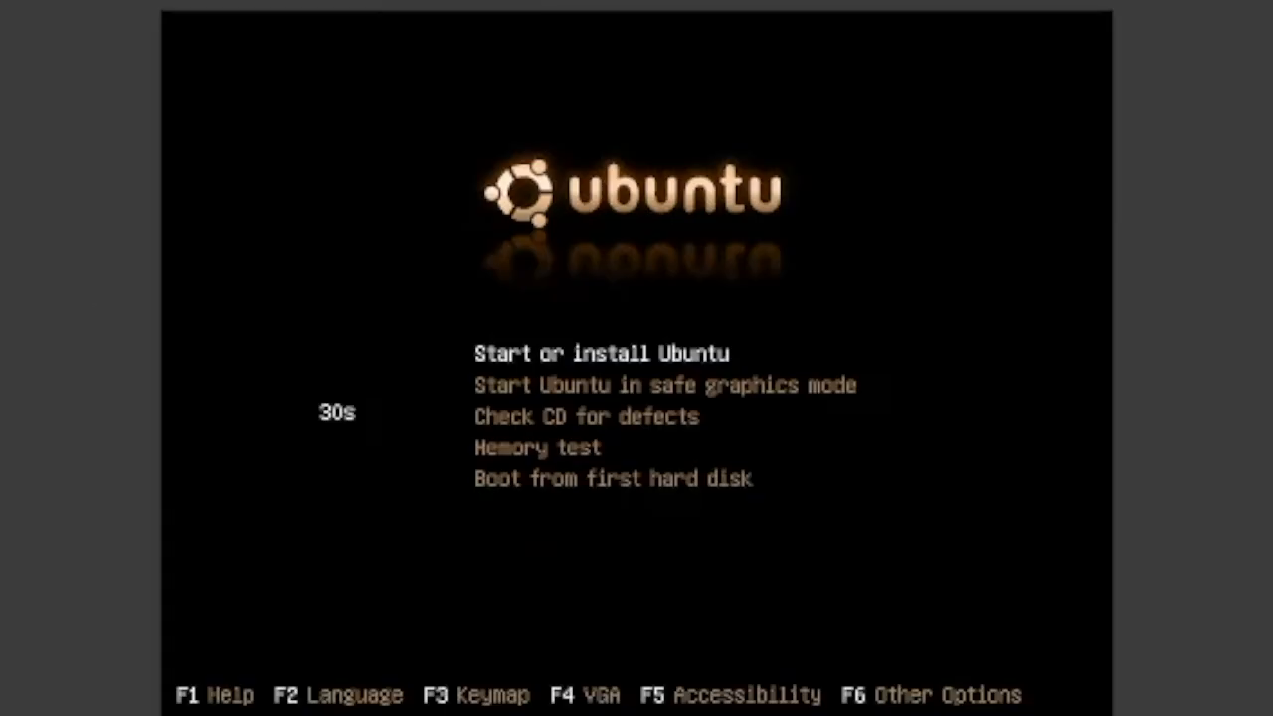
{"action": "key", "text": "Down"}
{"action": "key", "text": "Up"}
{"action": "key", "text": "Down"}
{"action": "key", "text": "Up"}
{"action": "key", "text": "Return"}
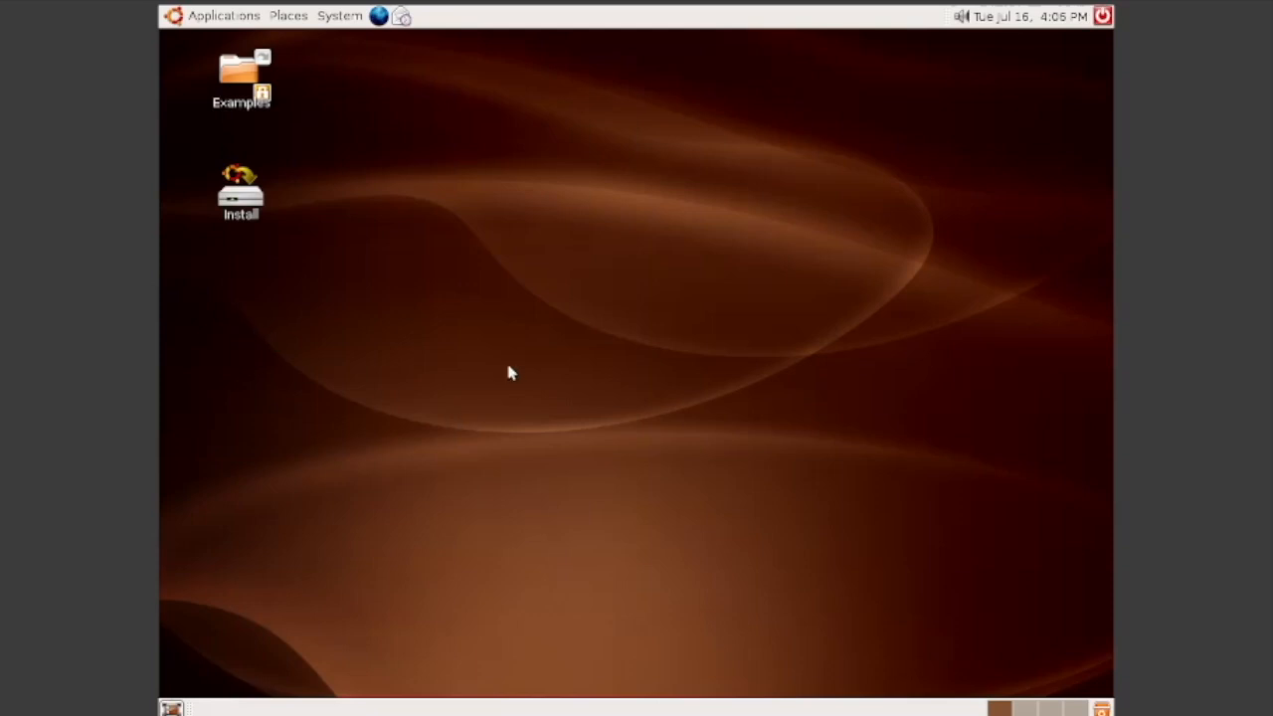
Step: Launch the Ubuntu installer from the live desktop and keep English as the language
{"action": "double_click", "coordinate": [234, 199]}
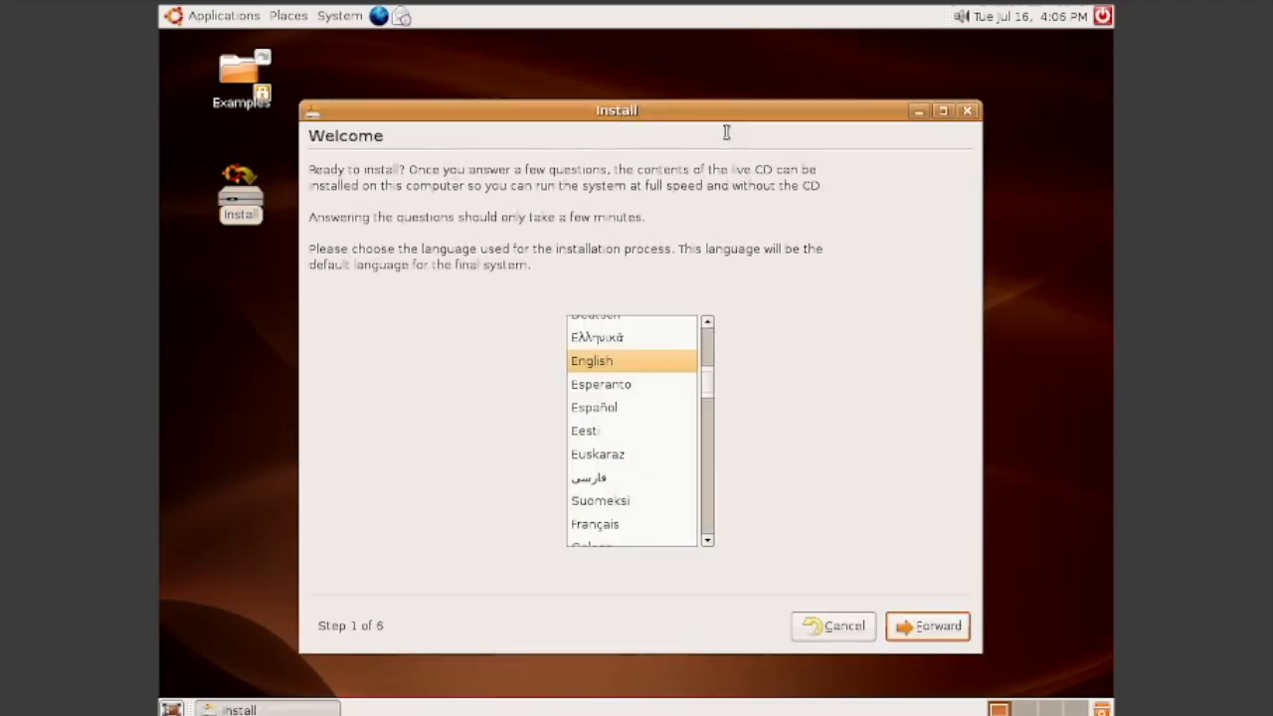
{"action": "left_click", "coordinate": [715, 92]}
{"action": "left_click_drag", "start_coordinate": [694, 114], "coordinate": [690, 79]}
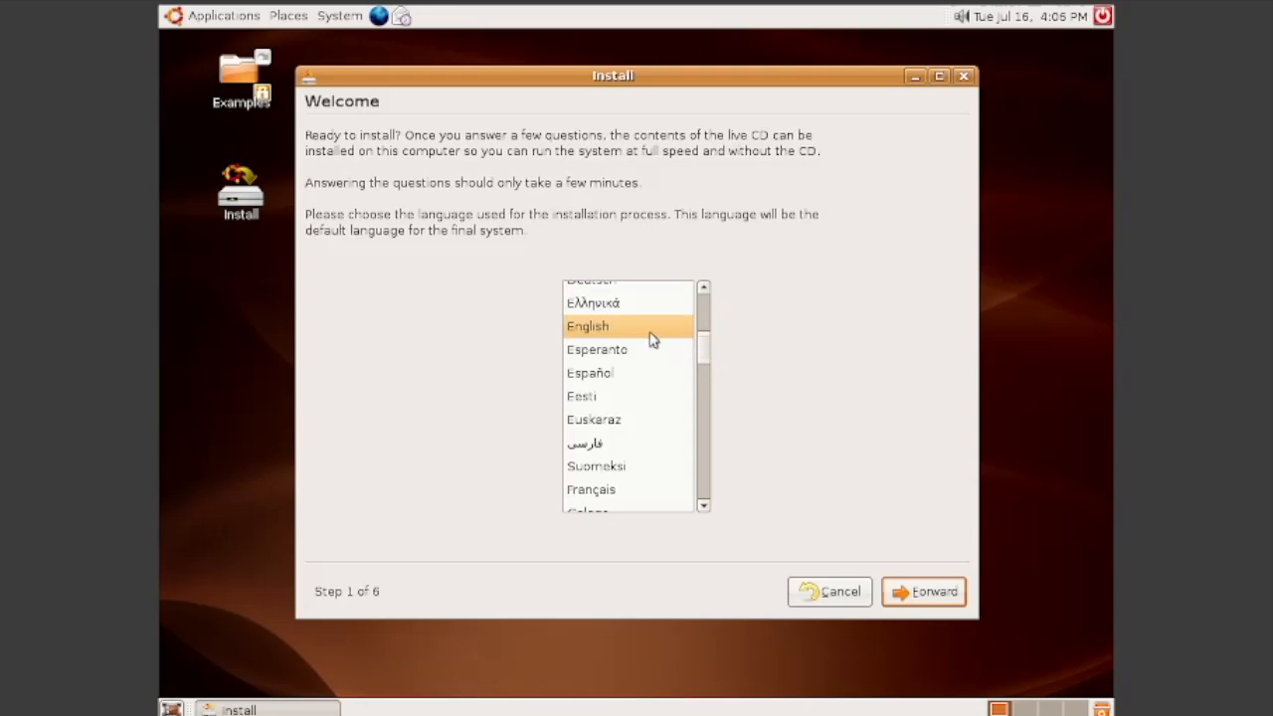
{"action": "left_click", "coordinate": [894, 593]}
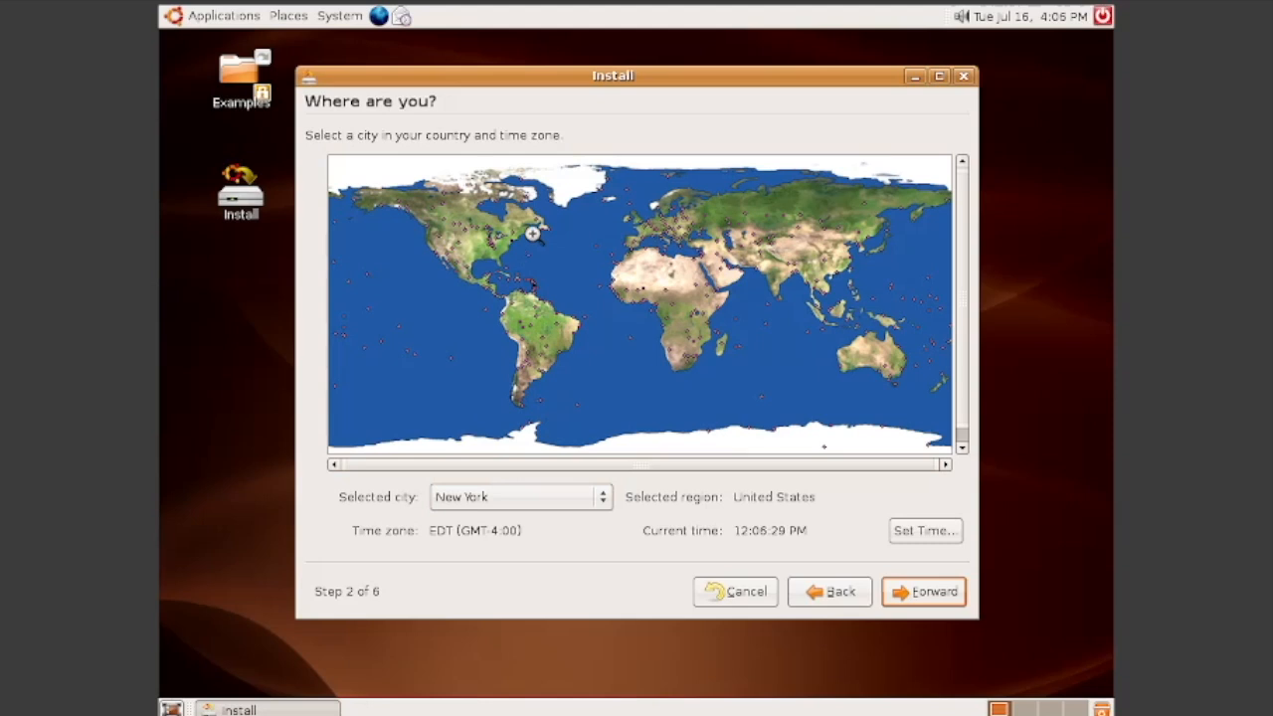
Step: Choose Halifax as the selected city for the location
{"action": "left_click", "coordinate": [522, 512]}
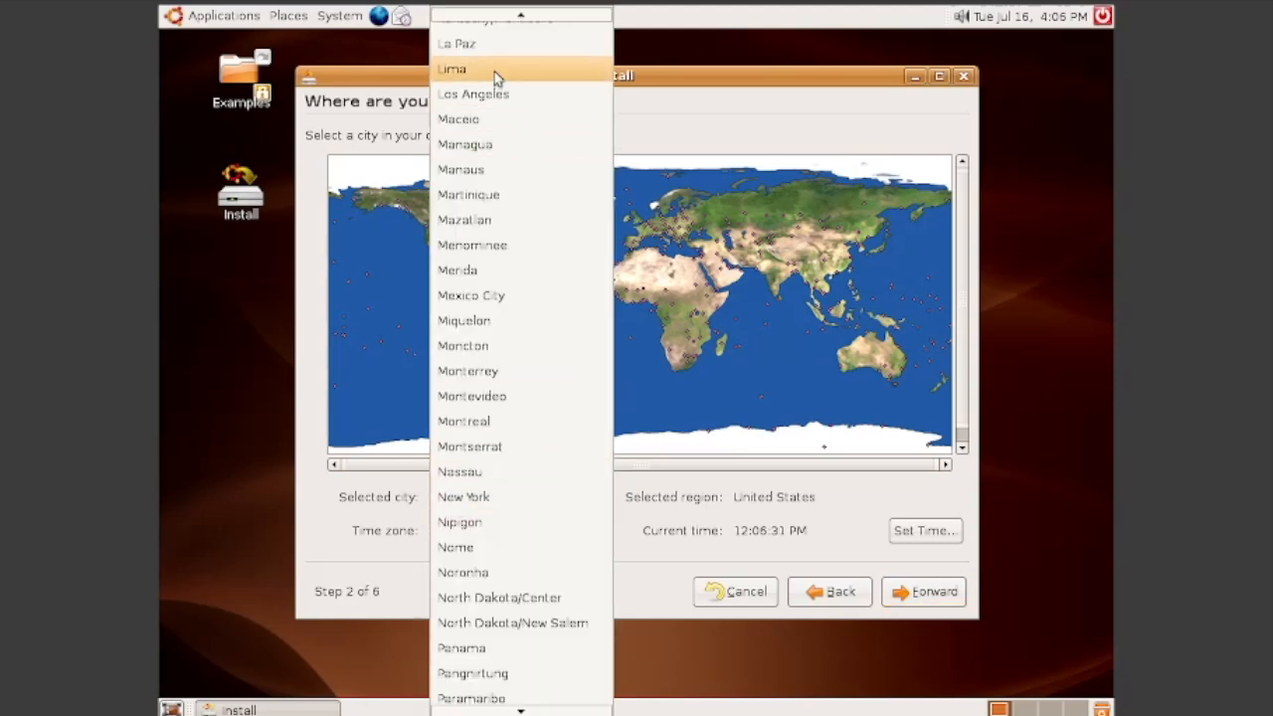
{"action": "scroll", "coordinate": [497, 79], "scroll_direction": "up", "scroll_amount": 3}
{"action": "scroll", "coordinate": [494, 80], "scroll_direction": "up", "scroll_amount": 6}
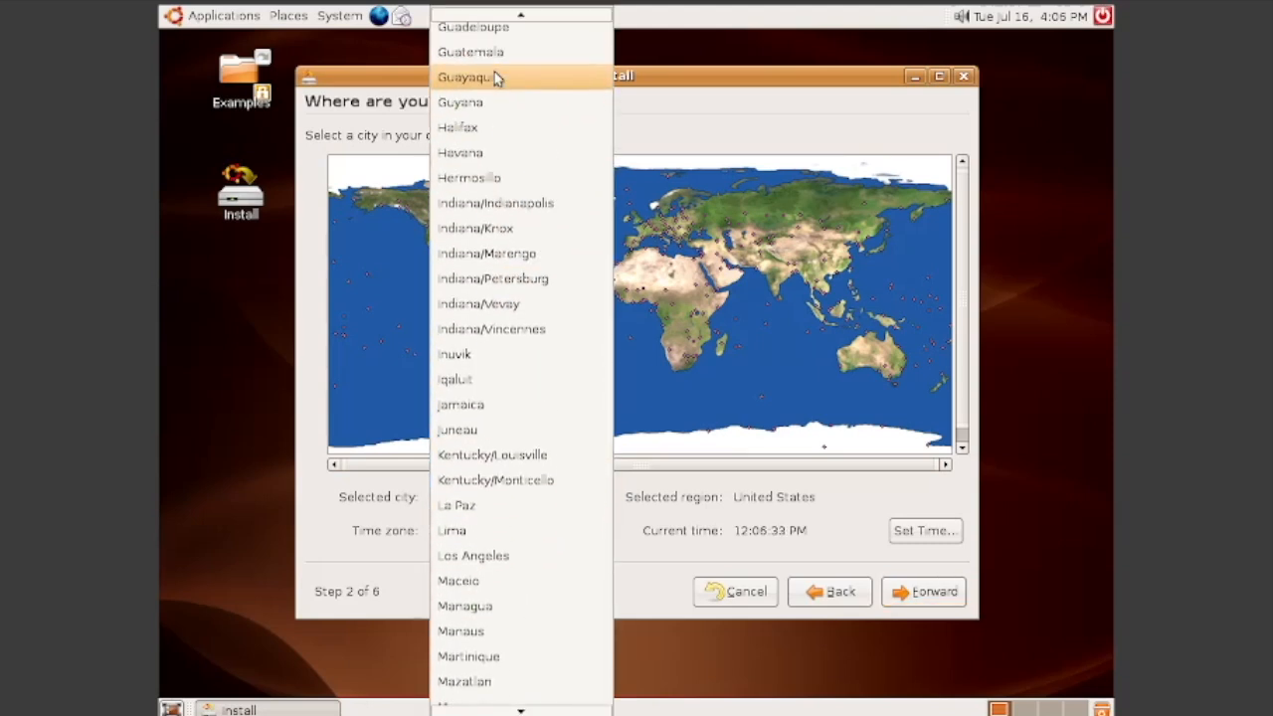
{"action": "left_click", "coordinate": [481, 133]}
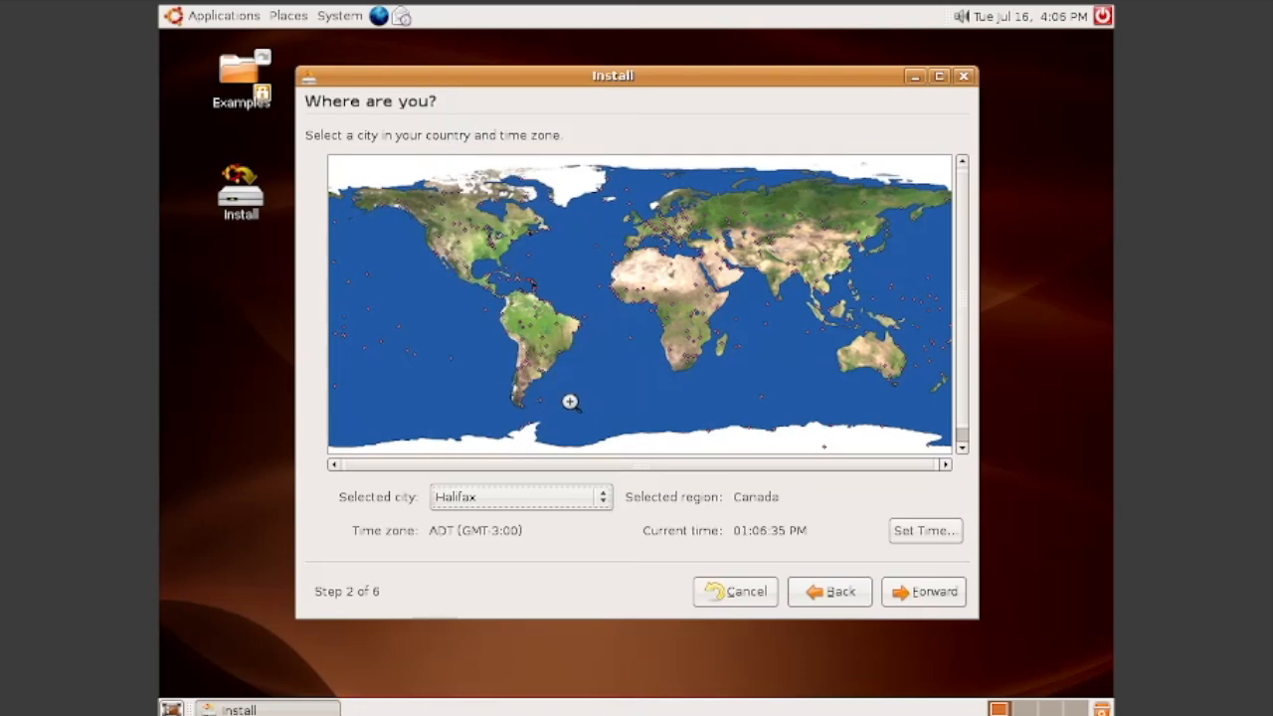
{"action": "left_click", "coordinate": [899, 595]}
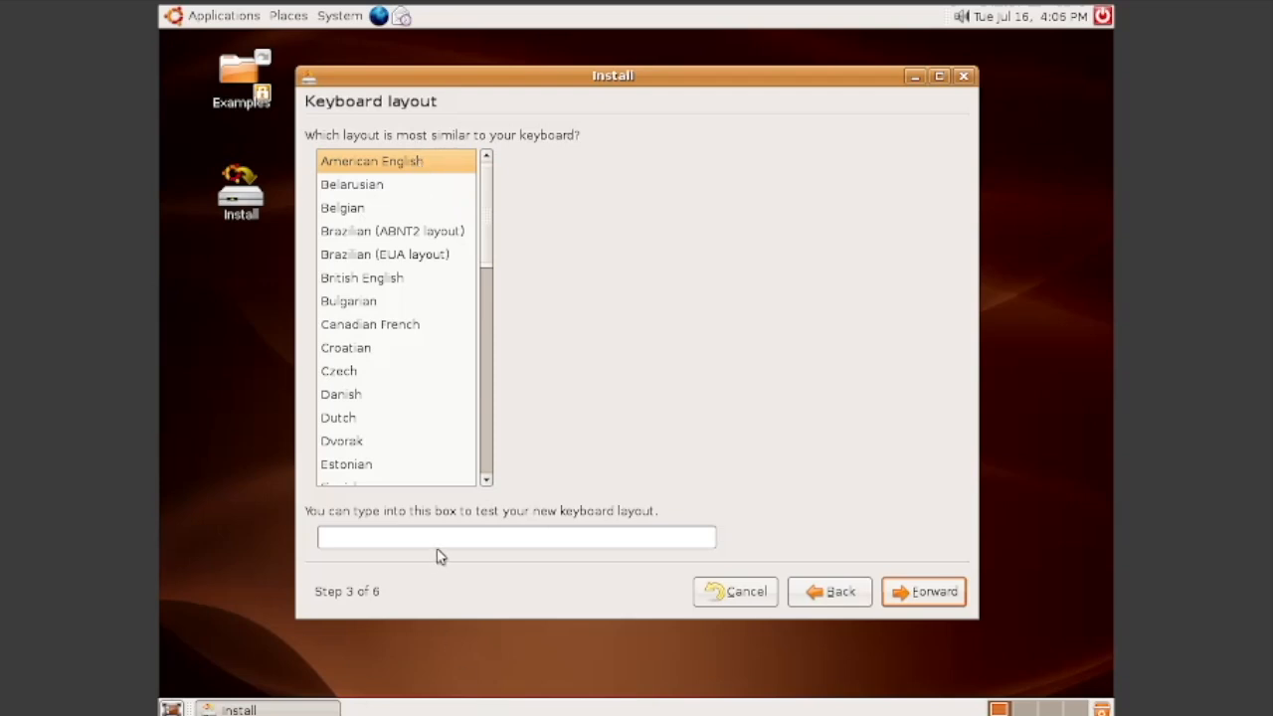
Step: Test the American English keyboard layout with sample keystrokes and accept it
{"action": "left_click", "coordinate": [466, 538]}
{"action": "type", "text": "wertyuiopqwertyuiop"}
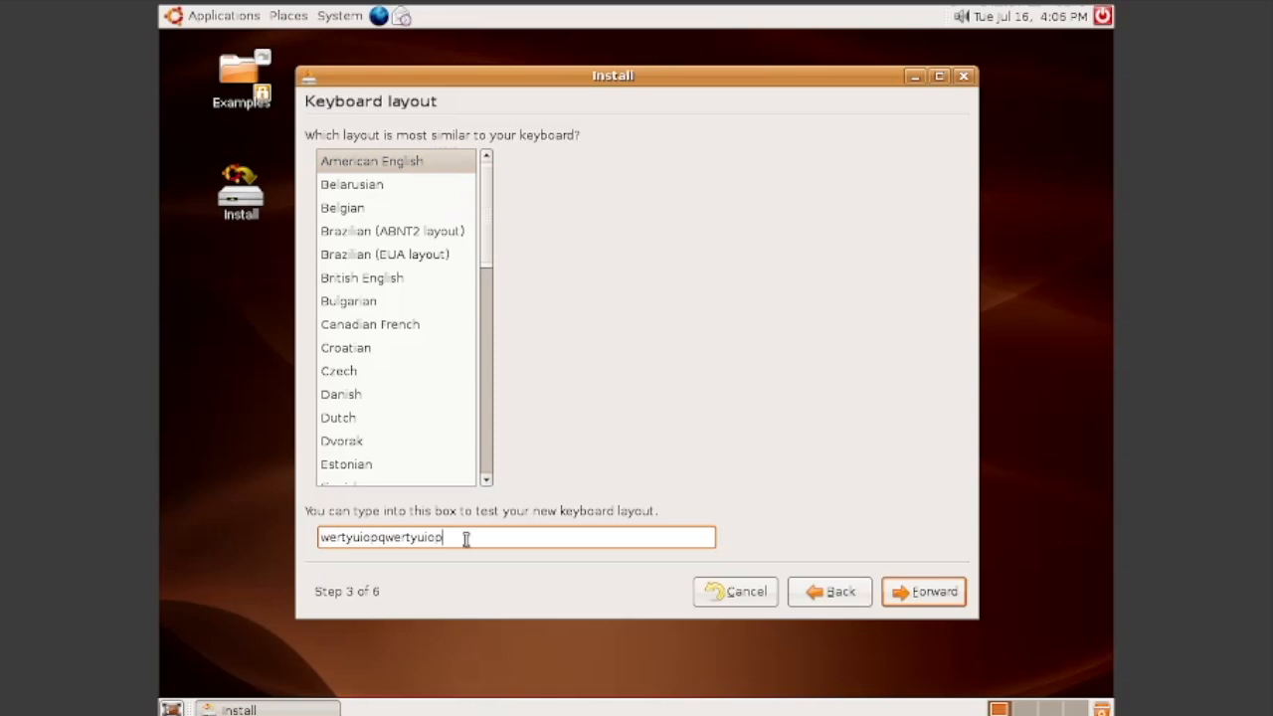
{"action": "left_click", "coordinate": [919, 595]}
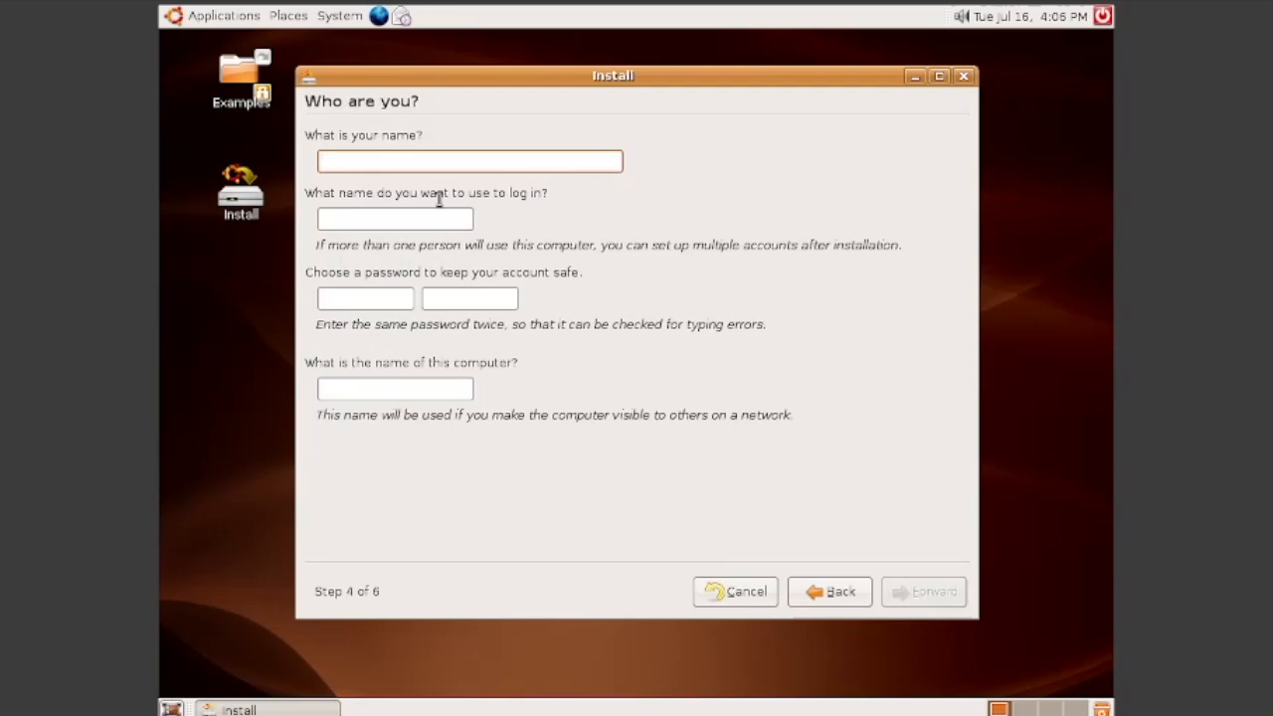
Step: Enter the user's full name and login name on the 'Who are you?' page
{"action": "type", "text": "TOWF"}
{"action": "key", "text": "Tab"}
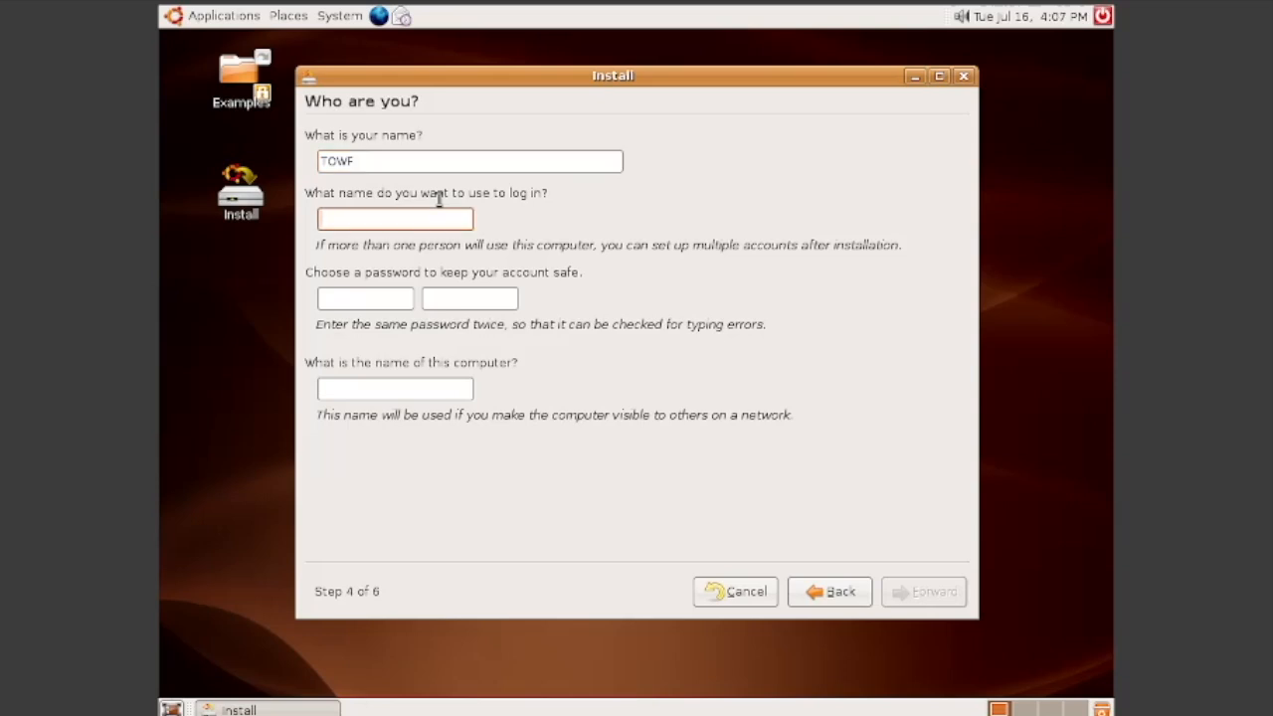
{"action": "type", "text": "towf"}
{"action": "left_click_drag", "start_coordinate": [347, 218], "coordinate": [322, 221]}
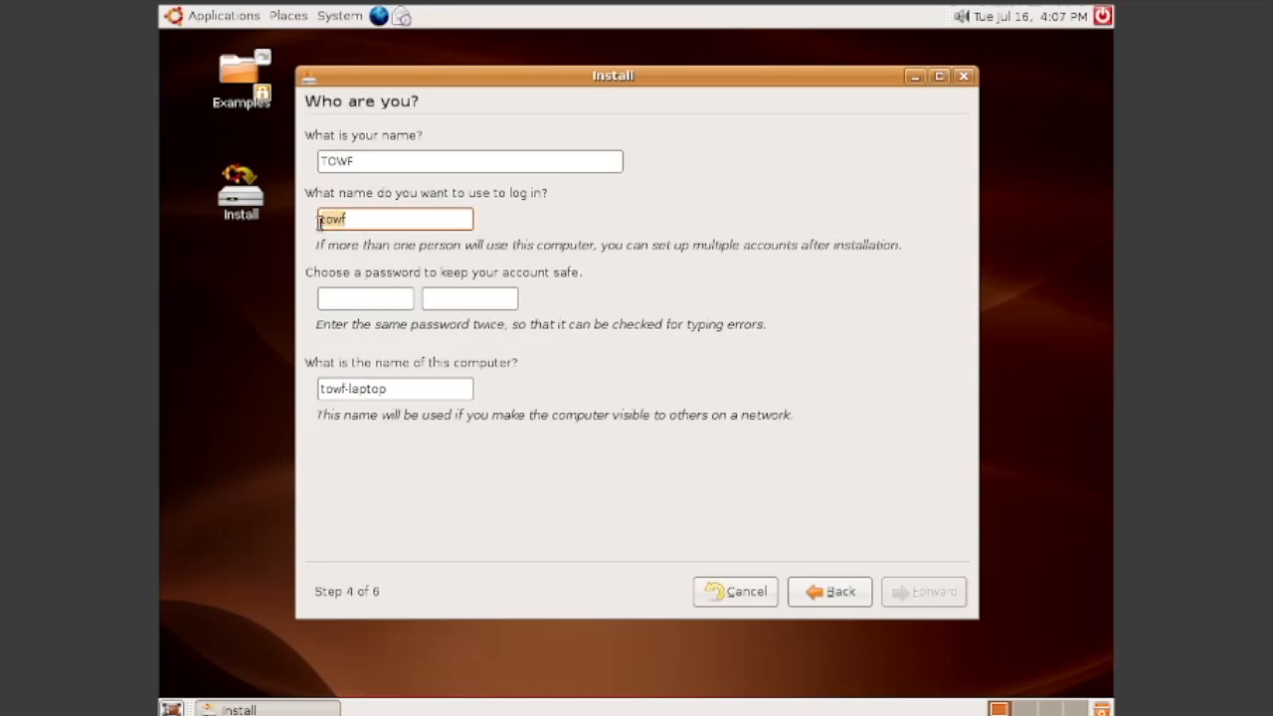
Step: Enter the account password twice and name the computer ubuntu606
{"action": "left_click", "coordinate": [365, 295]}
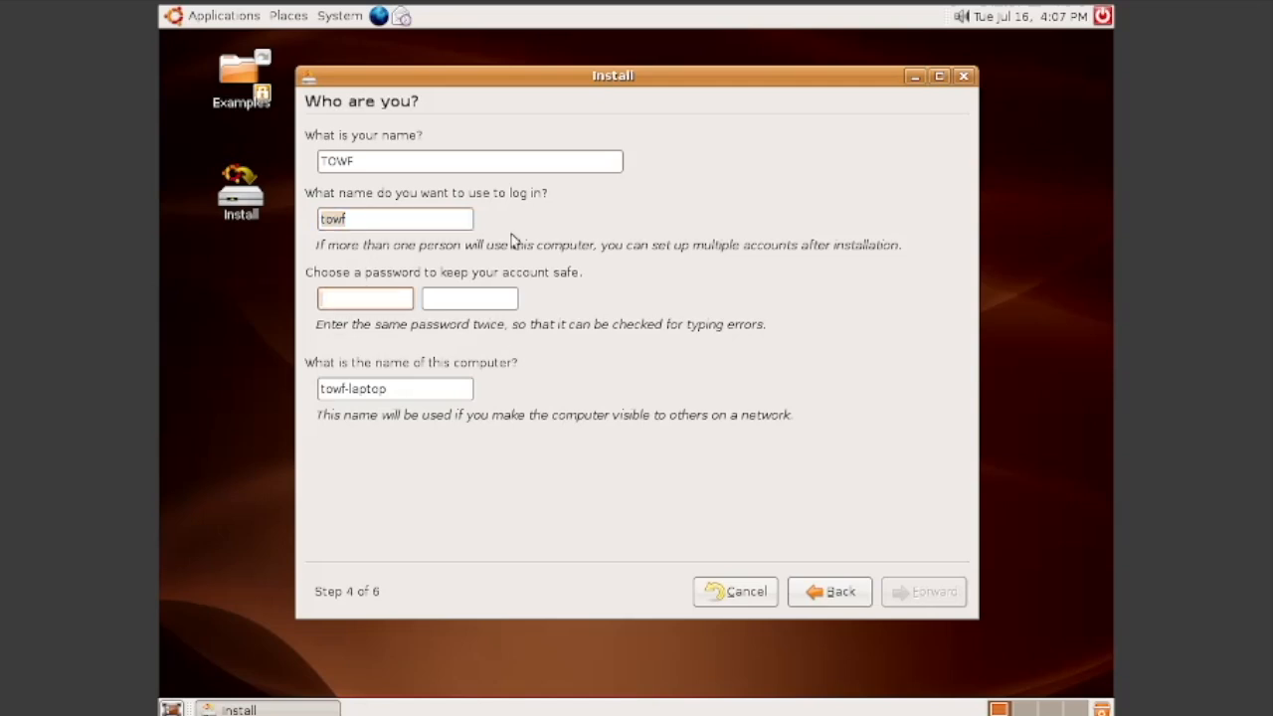
{"action": "type", "text": "*****"}
{"action": "type", "text": "••••••••"}
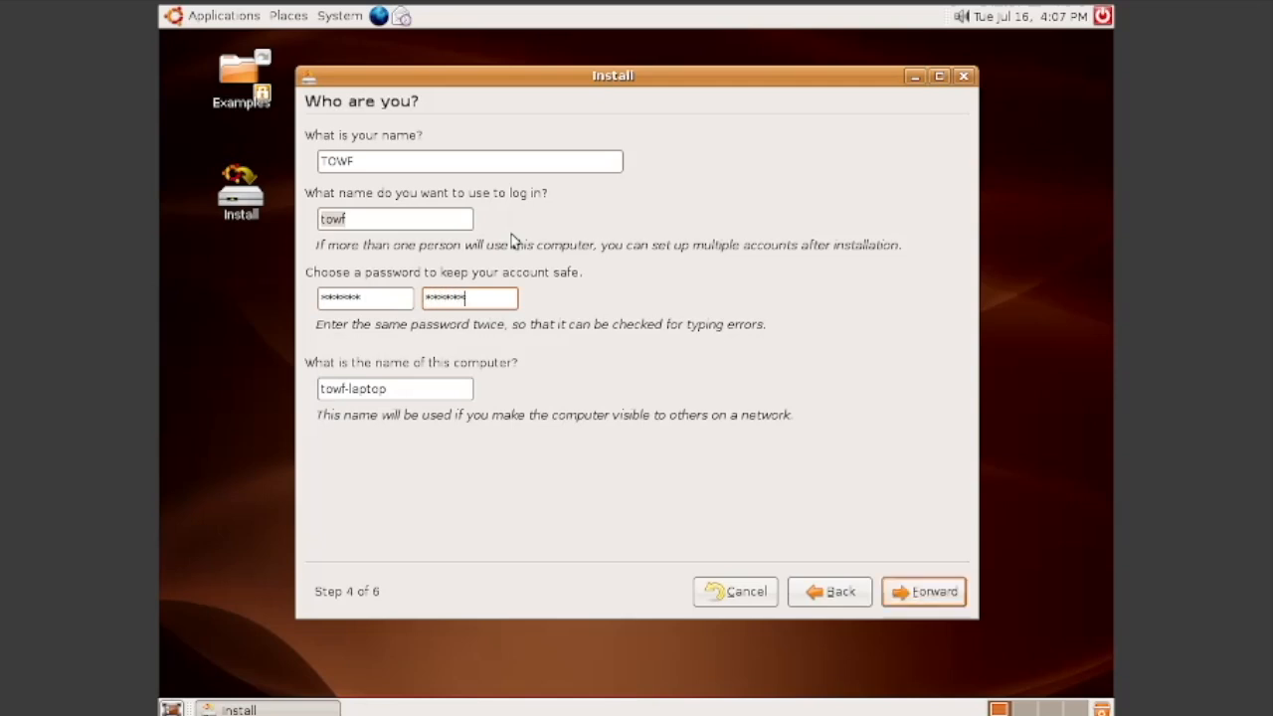
{"action": "key", "text": "Tab"}
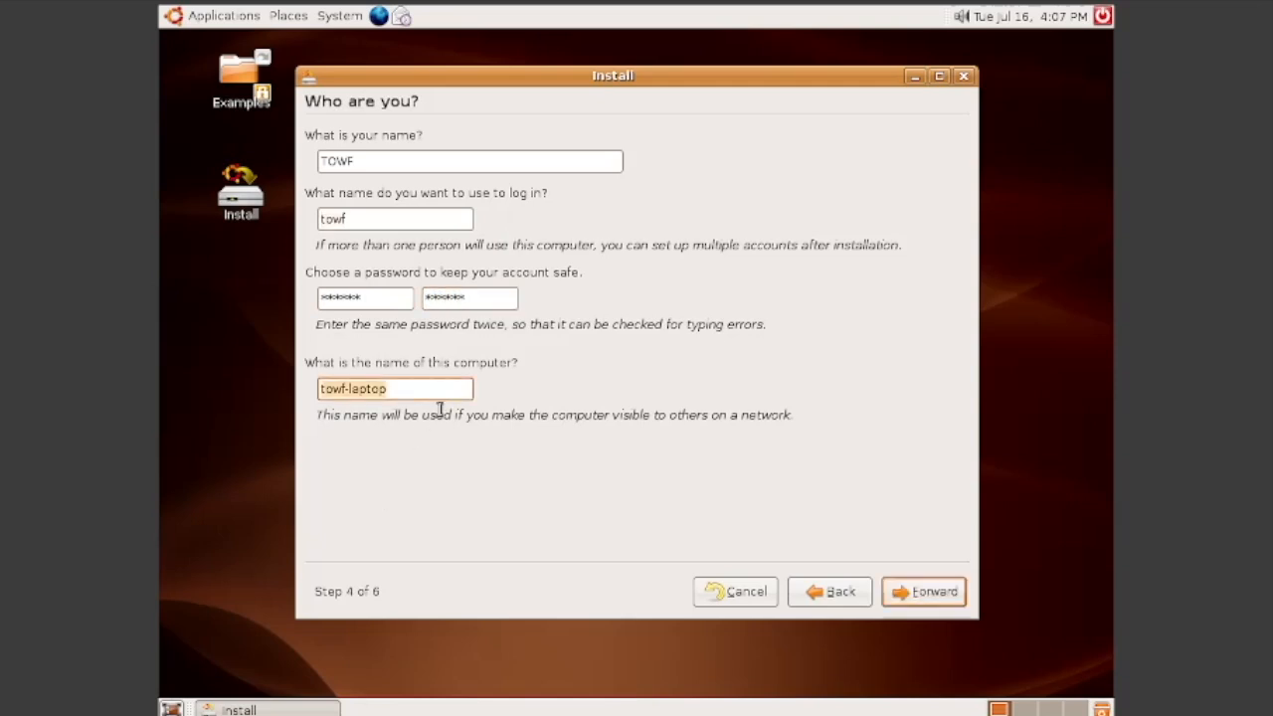
{"action": "type", "text": "ubuntu606"}
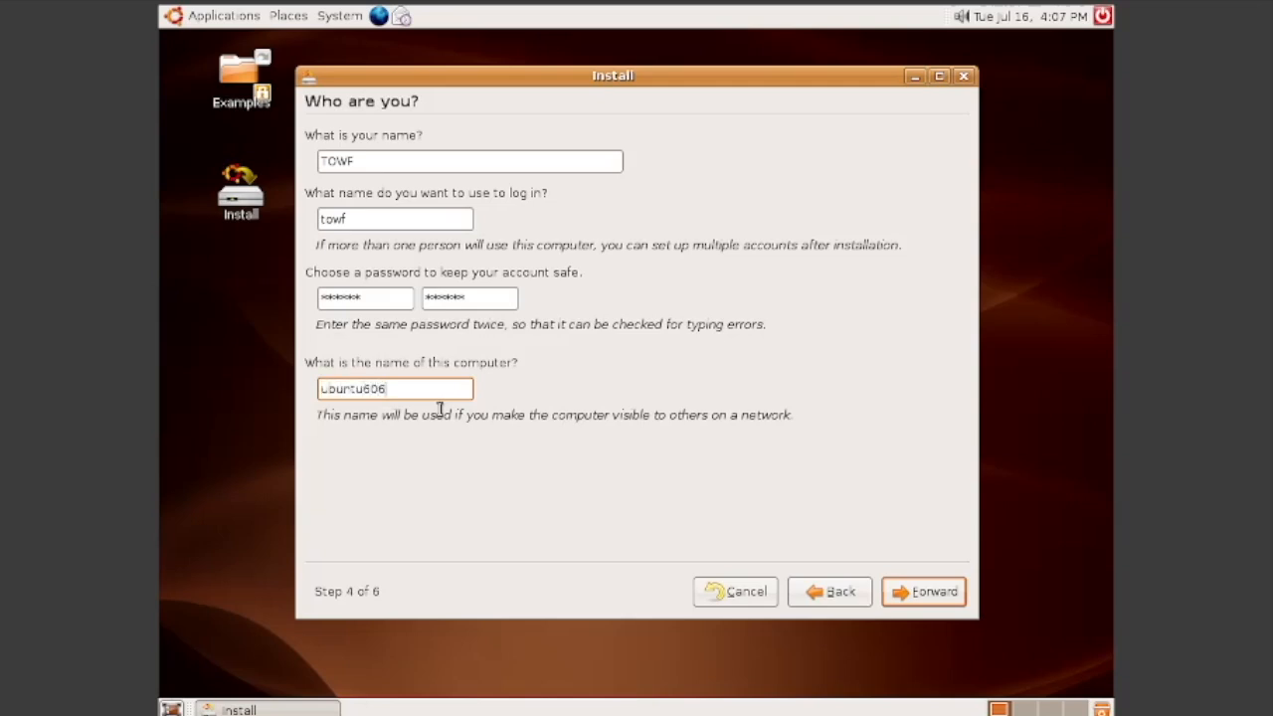
{"action": "left_click", "coordinate": [909, 591]}
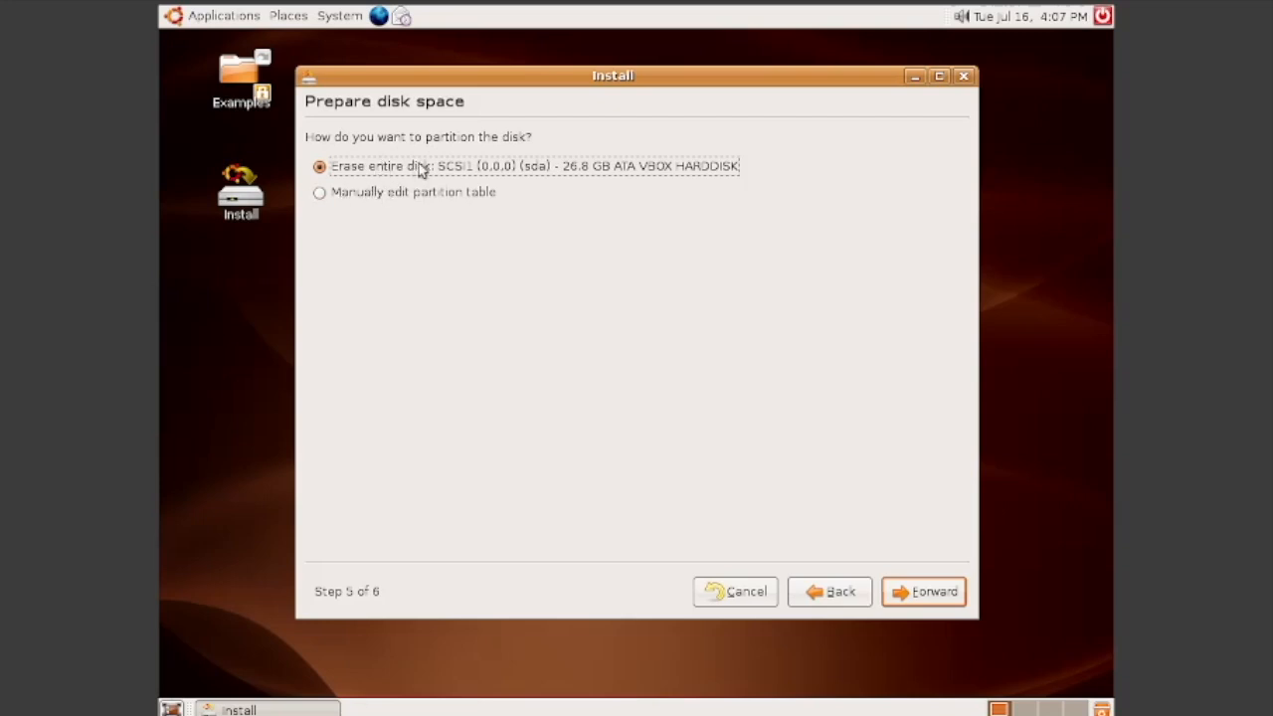
Step: Accept erasing the whole disk, review the Ready to install summary, and start installing
{"action": "left_click", "coordinate": [935, 594]}
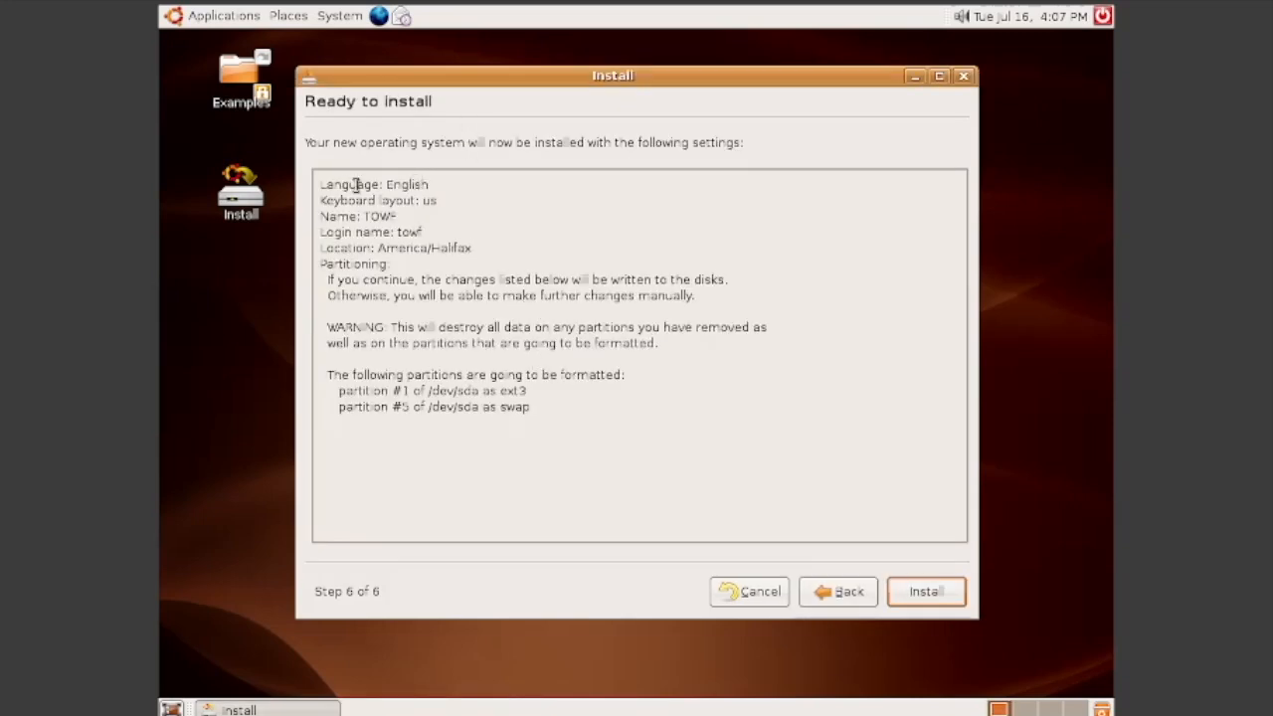
{"action": "left_click_drag", "start_coordinate": [318, 184], "coordinate": [501, 427]}
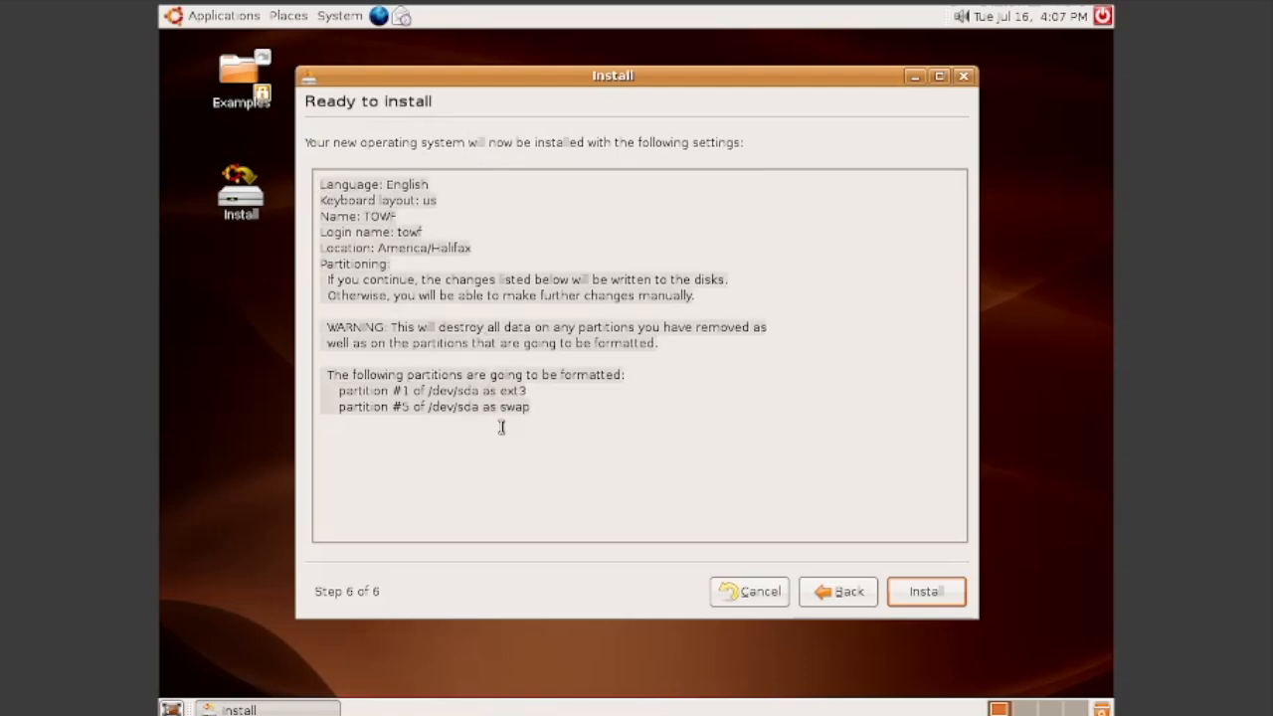
{"action": "left_click", "coordinate": [501, 427]}
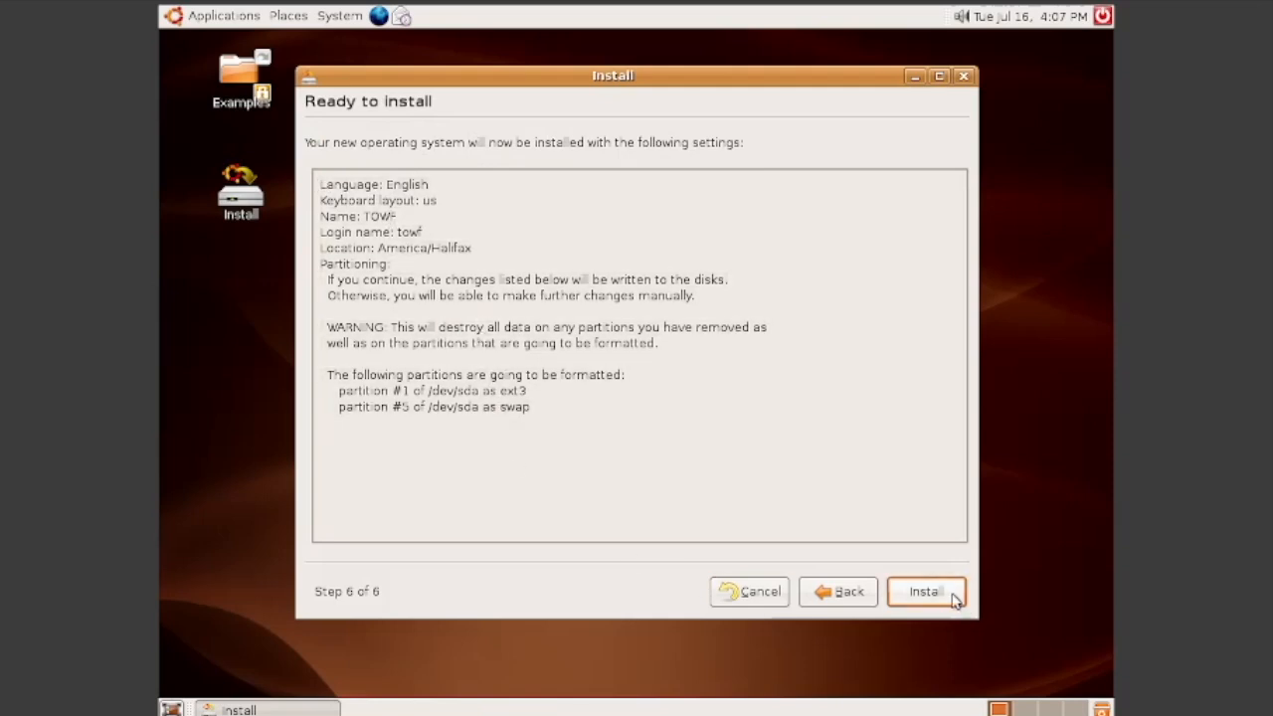
{"action": "left_click", "coordinate": [924, 591]}
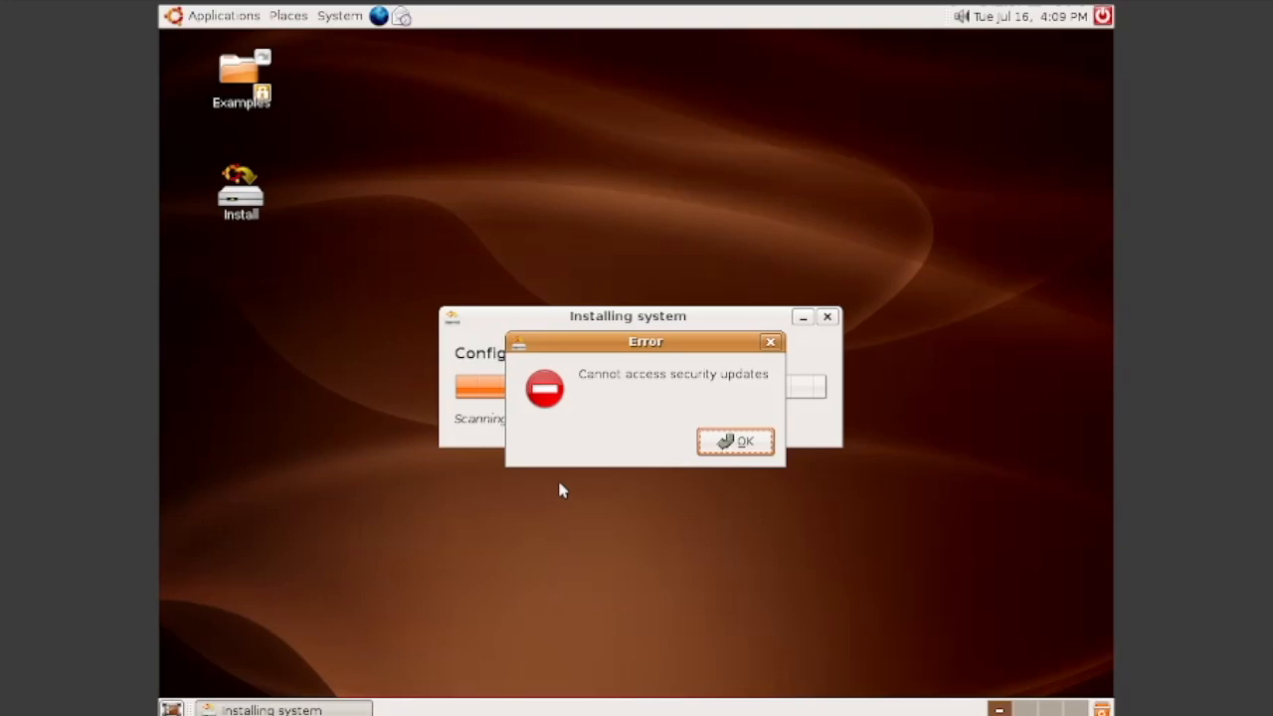
Step: Dismiss the security updates error, then restart the VM once installation completes
{"action": "left_click_drag", "start_coordinate": [597, 348], "coordinate": [561, 323]}
{"action": "left_click", "coordinate": [704, 409]}
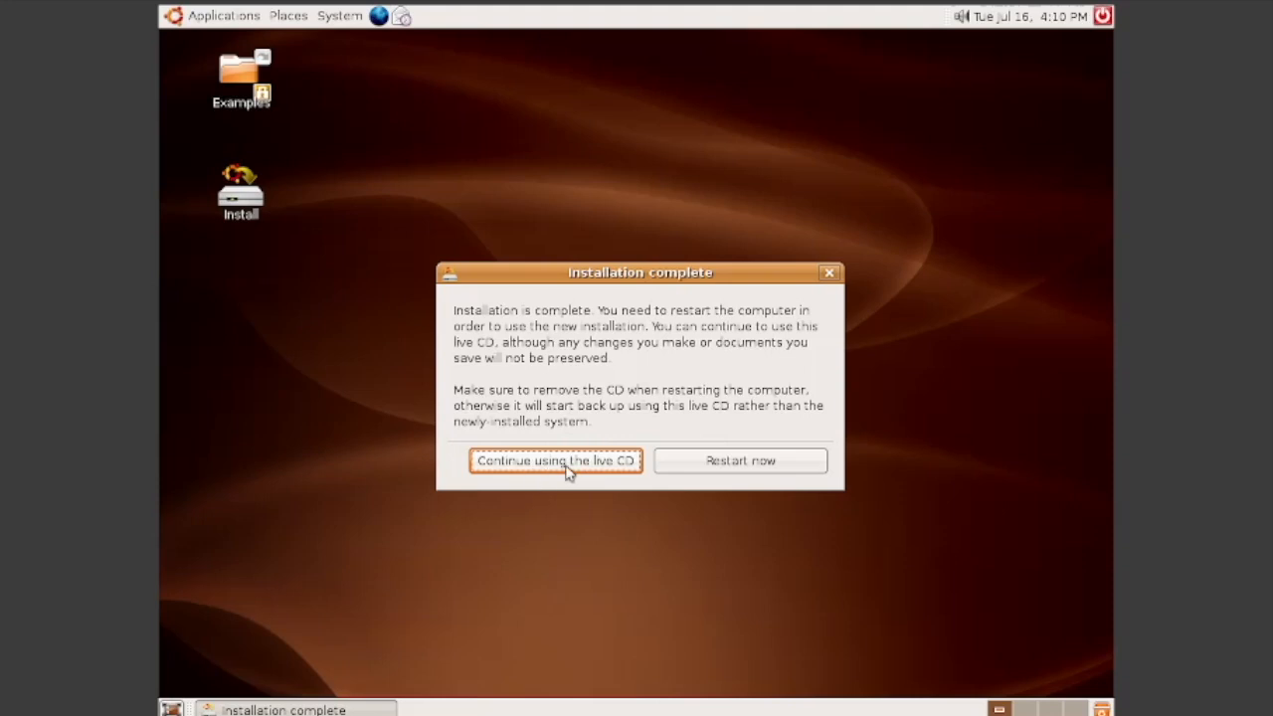
{"action": "left_click", "coordinate": [713, 465]}
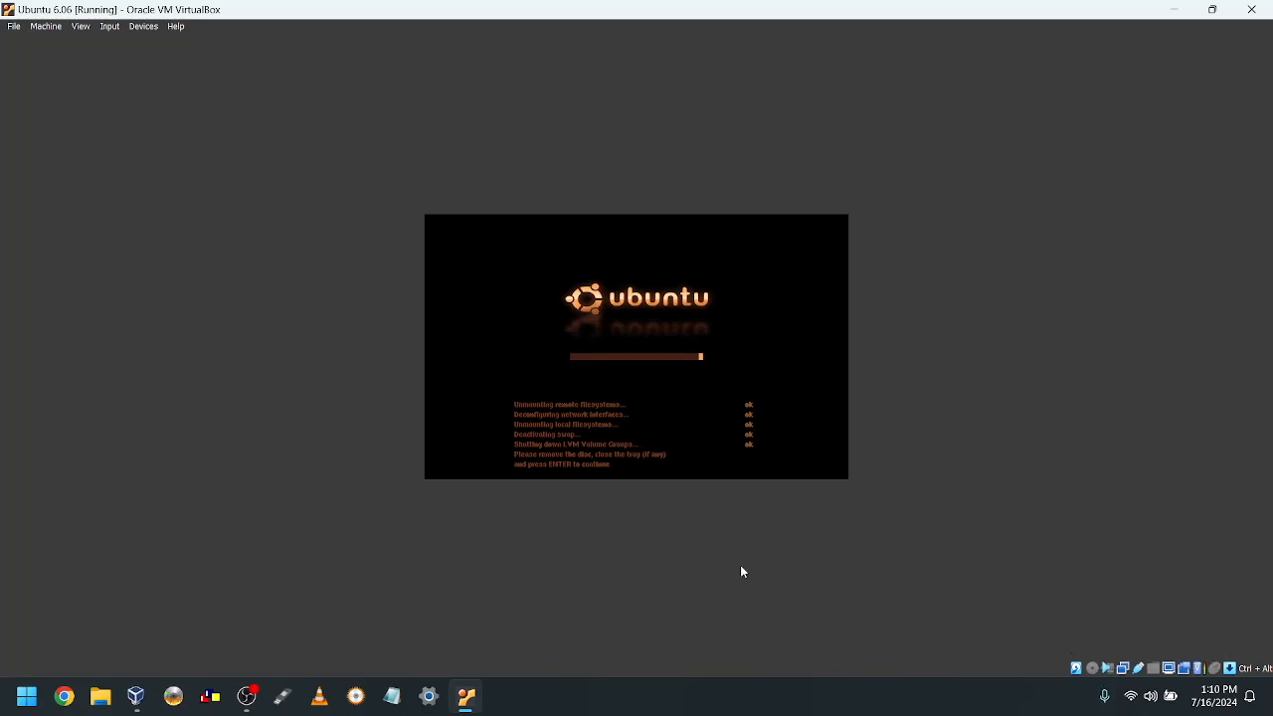
Step: Eject the installer disc from the virtual optical drive and let the VM reboot
{"action": "left_click", "coordinate": [145, 25]}
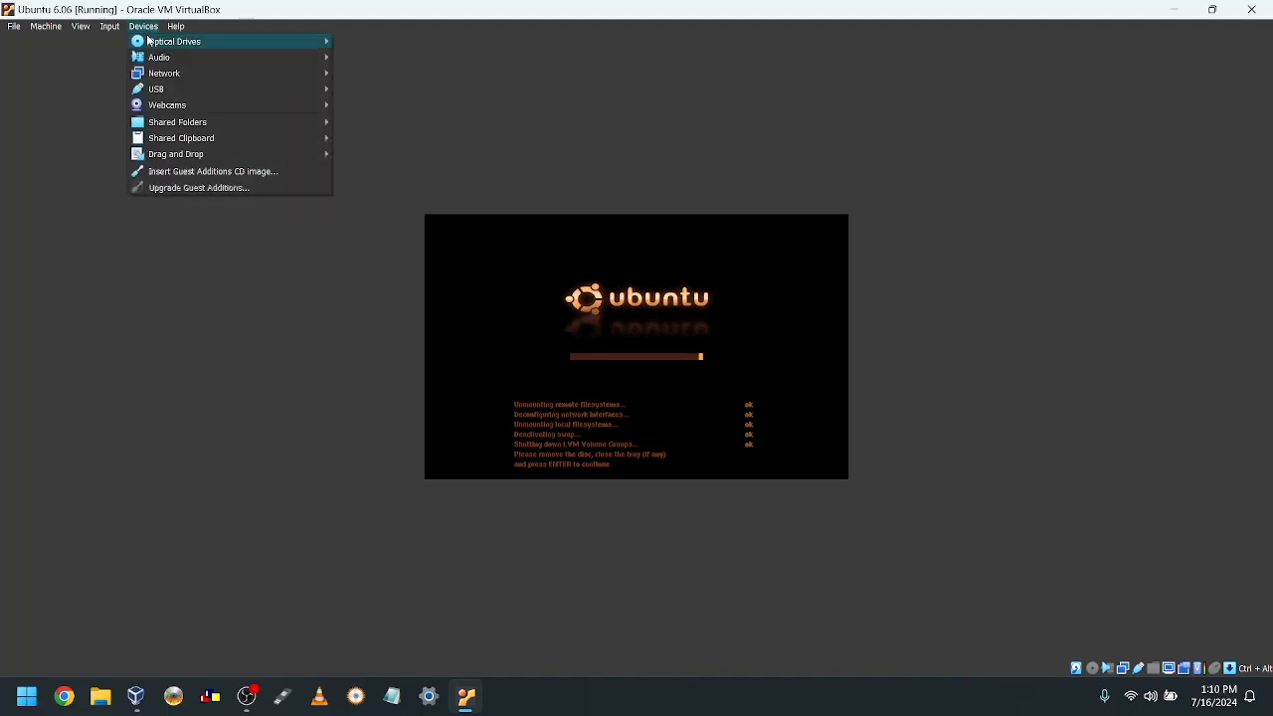
{"action": "mouse_move", "coordinate": [147, 41]}
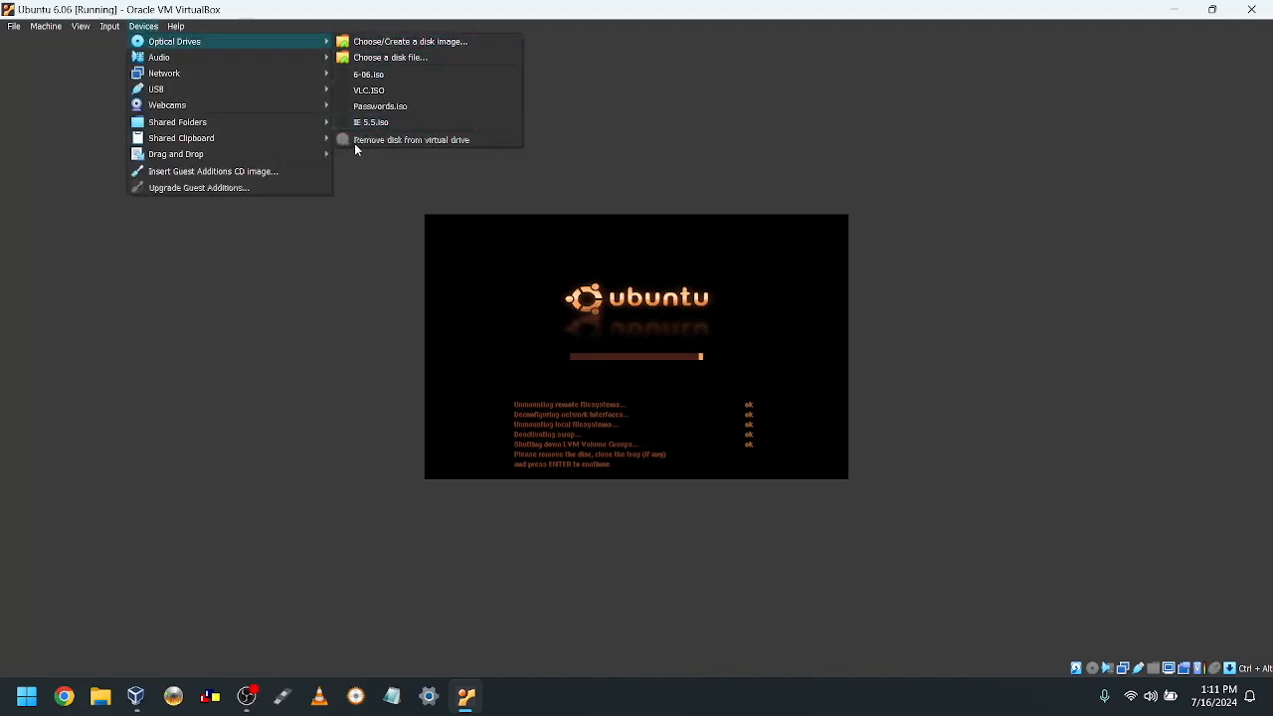
{"action": "left_click", "coordinate": [584, 314]}
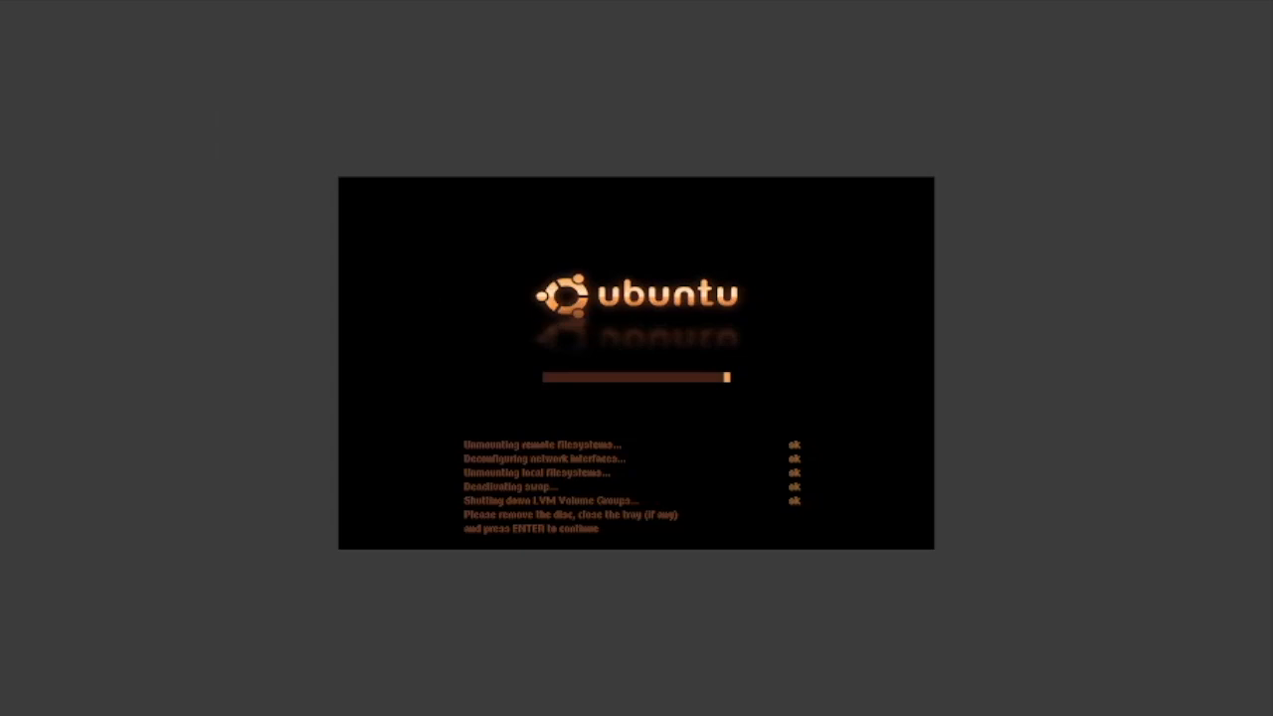
{"action": "key", "text": "Return"}
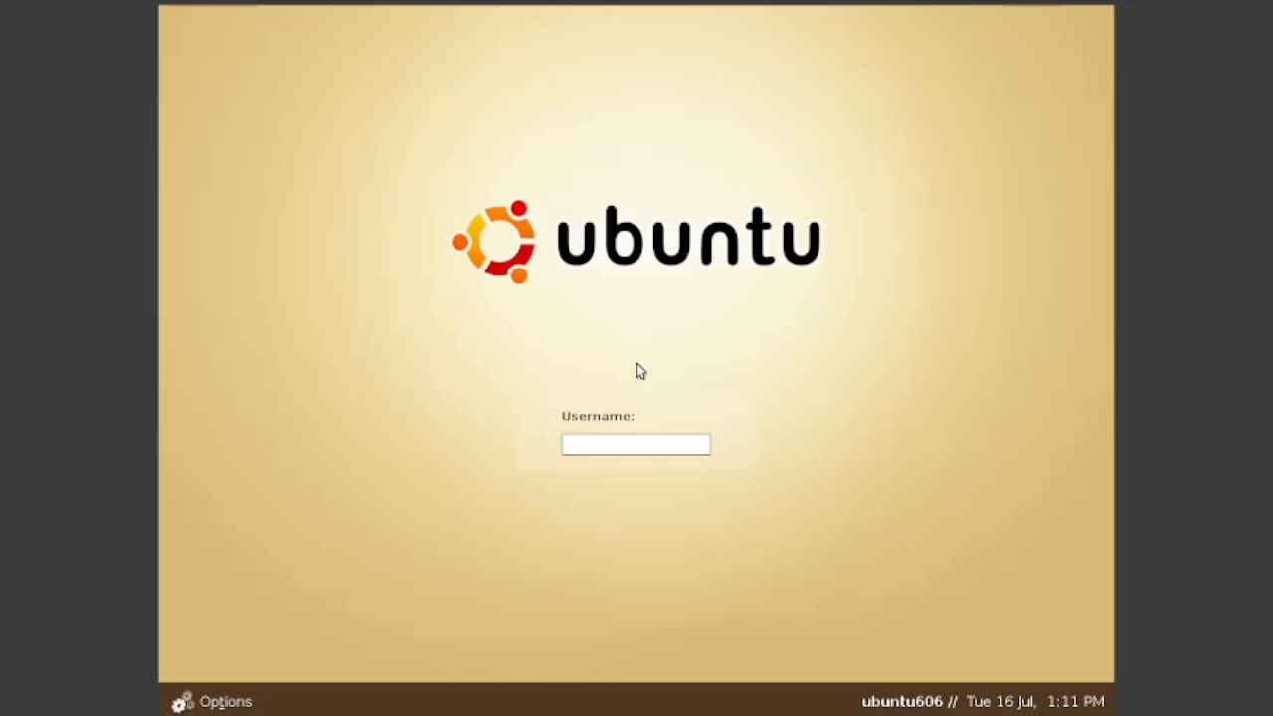
Step: Log in to the Ubuntu 6.06 desktop with the account's username and password
{"action": "type", "text": "tom"}
{"action": "key", "text": "Return"}
{"action": "type", "text": "******"}
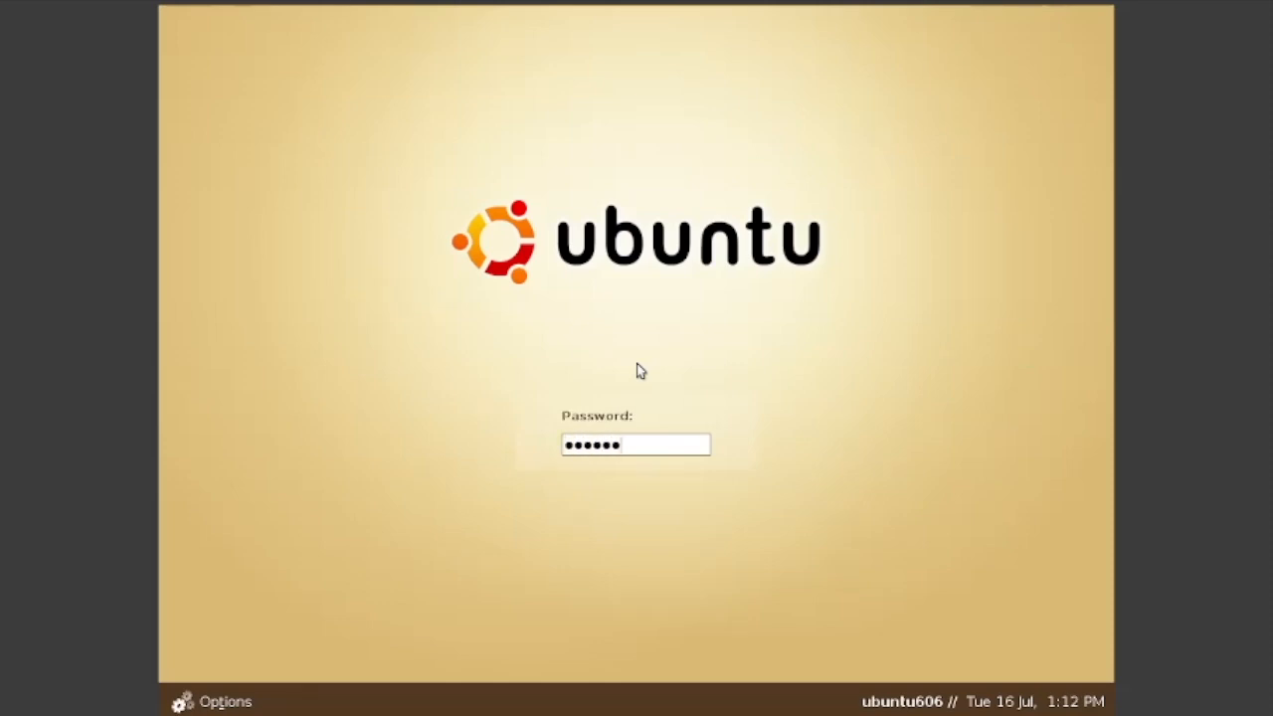
{"action": "key", "text": "Return"}
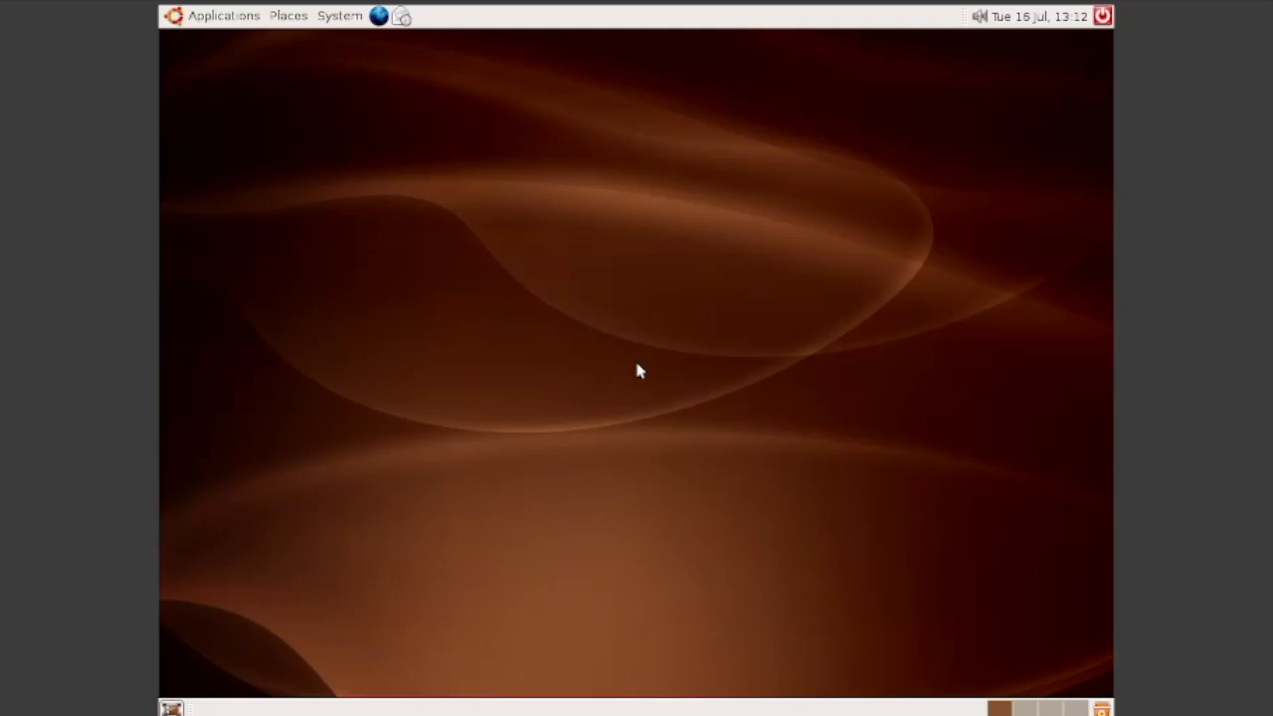
Step: Launch GIMP Image Editor from the Applications > Graphics menu
{"action": "left_click", "coordinate": [224, 15]}
{"action": "mouse_move", "coordinate": [226, 44]}
{"action": "mouse_move", "coordinate": [250, 103]}
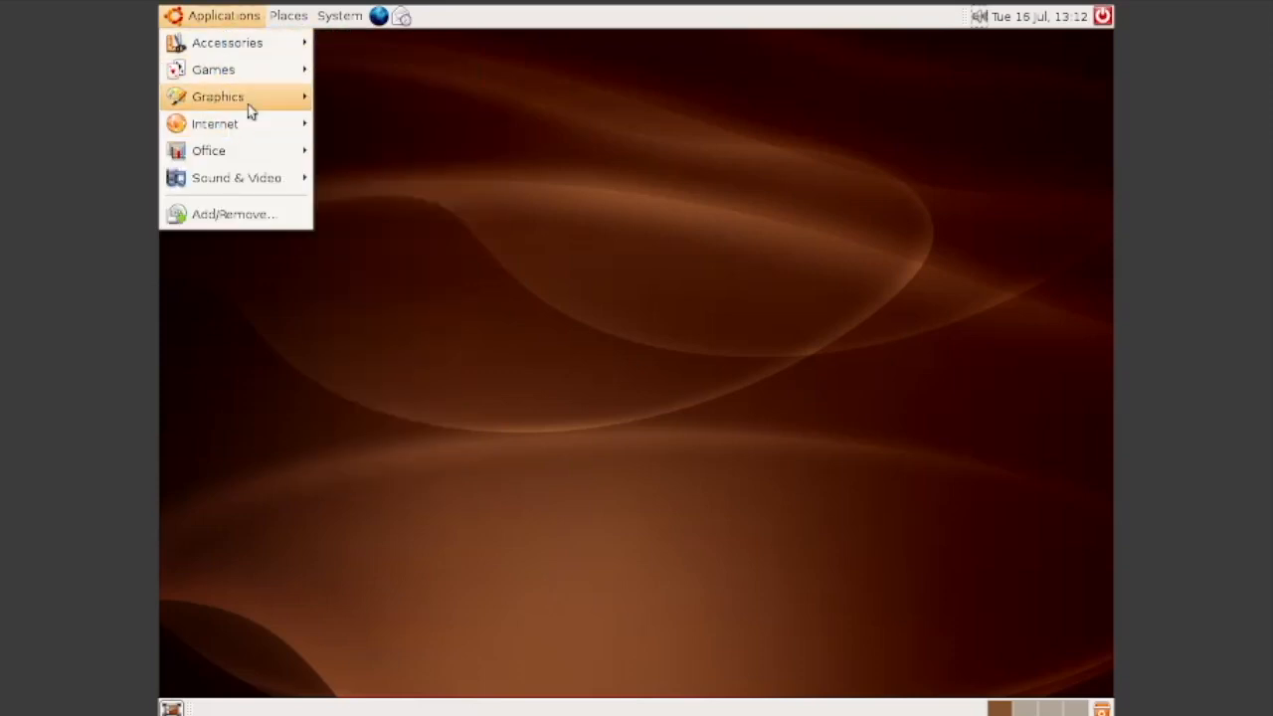
{"action": "left_click", "coordinate": [350, 98]}
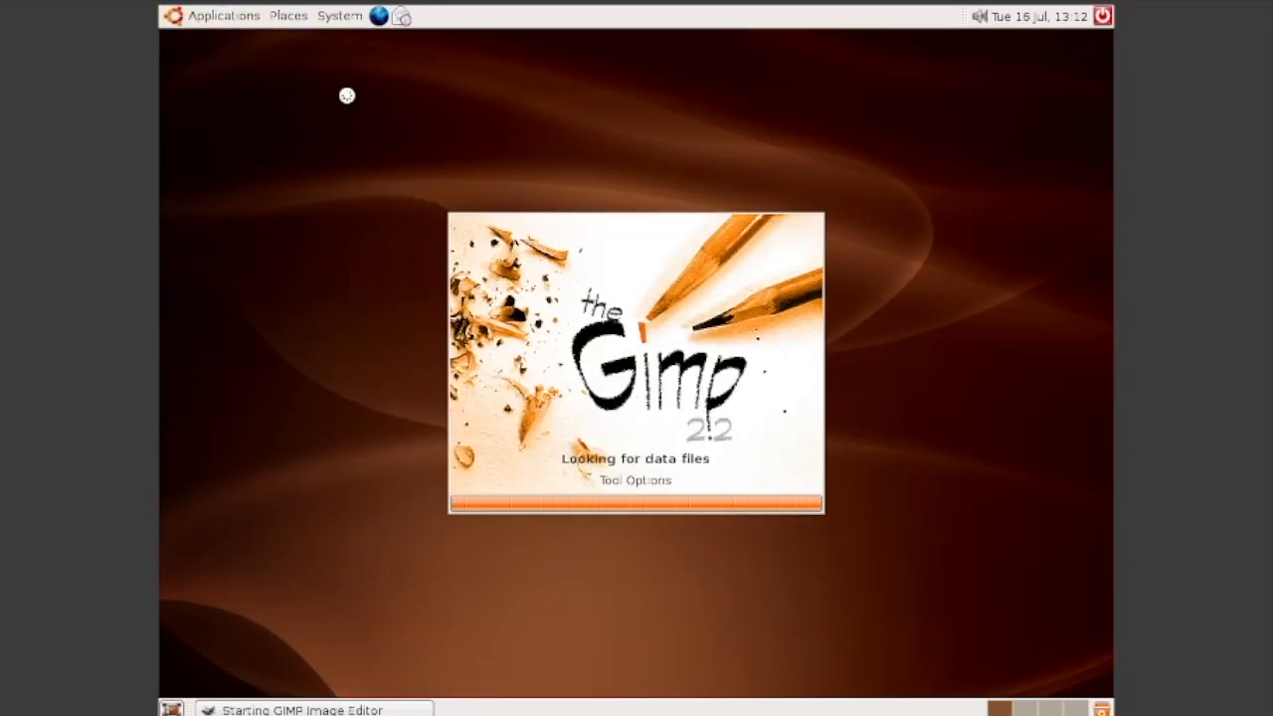